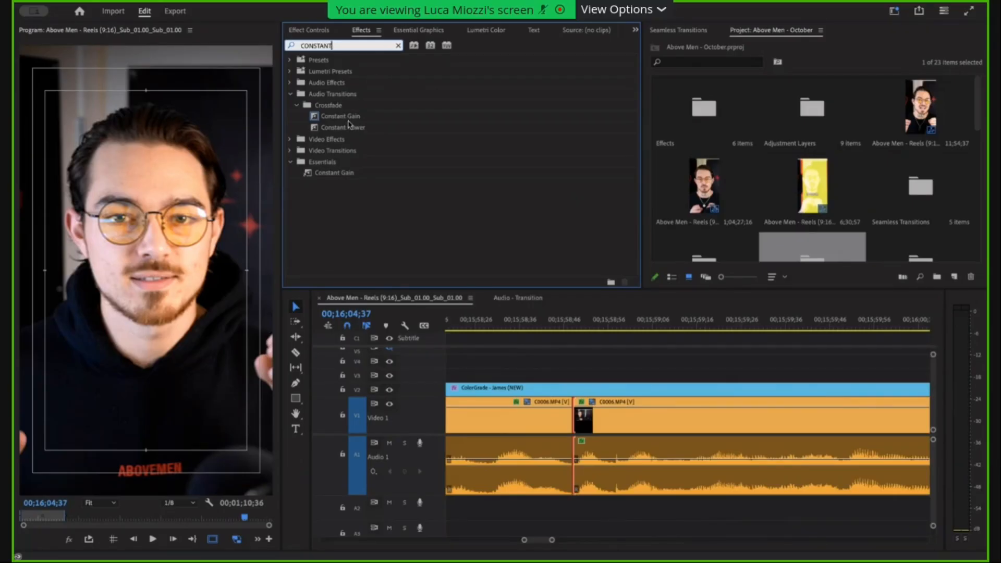
pyautogui.moveTo(350, 122); pyautogui.dragTo(572, 474)
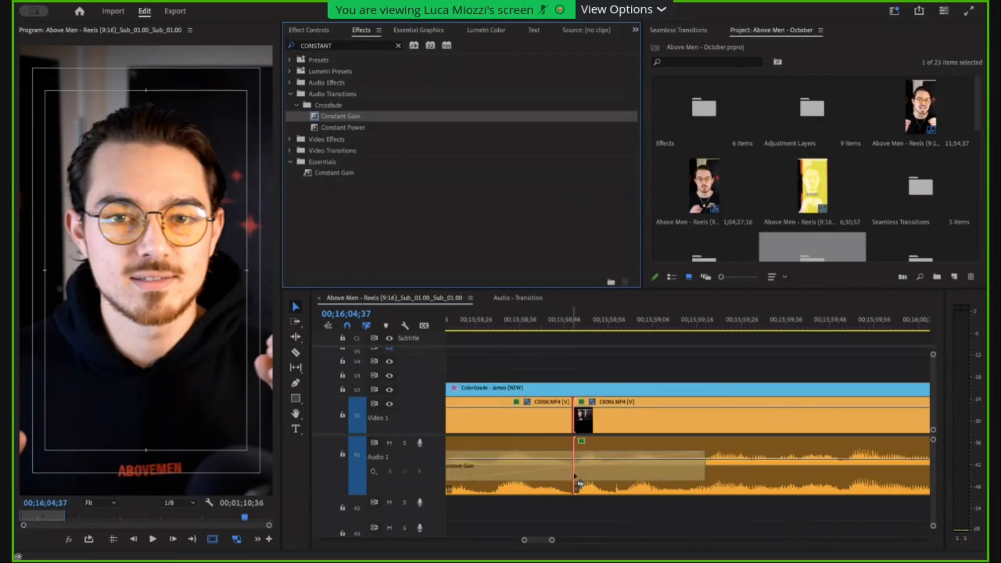
pyautogui.scroll(-2, 571, 475)
pyautogui.hotkey('ctrl', 'z')
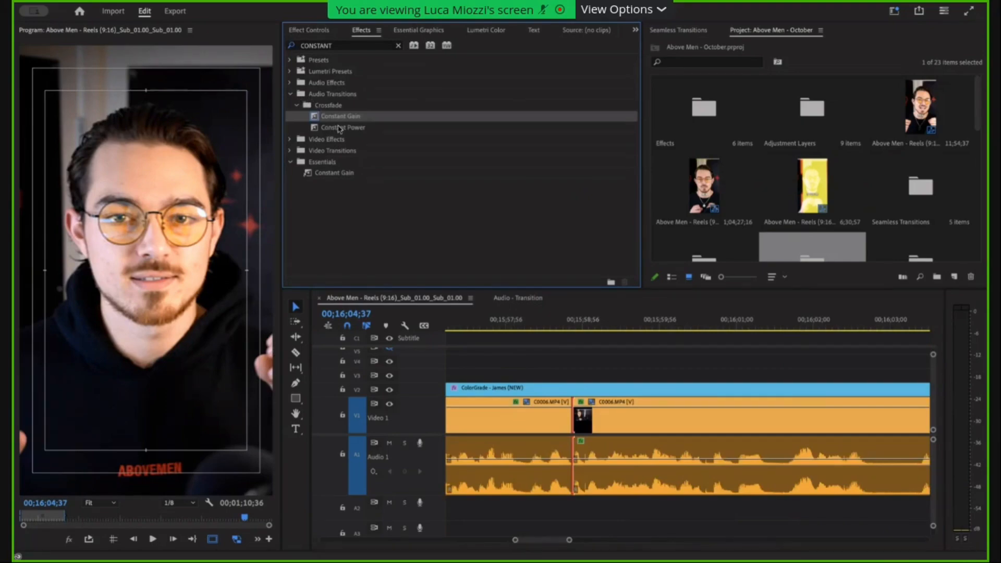
# Apply the Constant Gain audio transition to the cut between the two C0006.MP4 clips on Audio 1.
pyautogui.click(339, 128)
pyautogui.click(336, 117)
pyautogui.moveTo(336, 120); pyautogui.dragTo(585, 448)
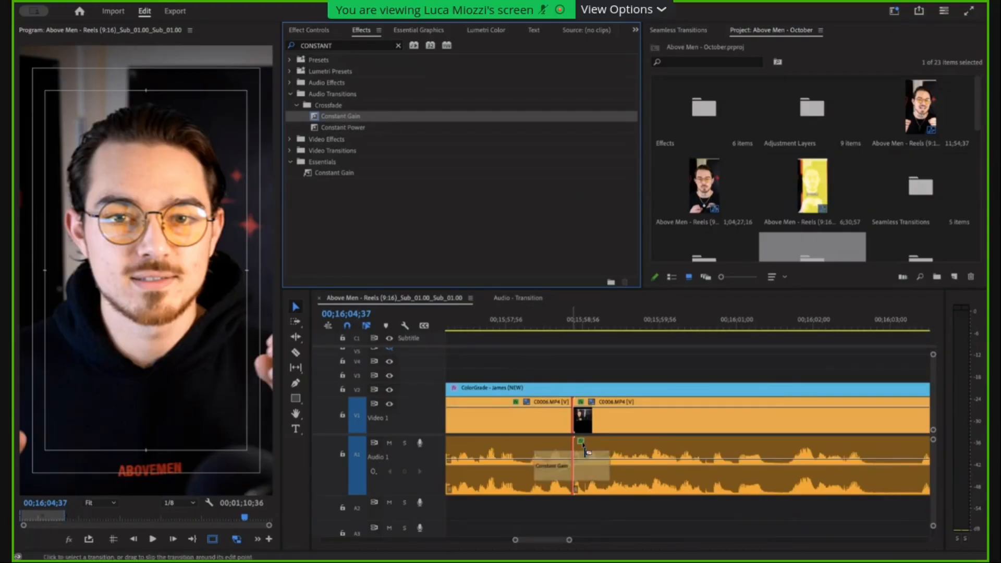
pyautogui.scroll(5, 579, 480)
pyautogui.hscroll(-2, 597, 480)
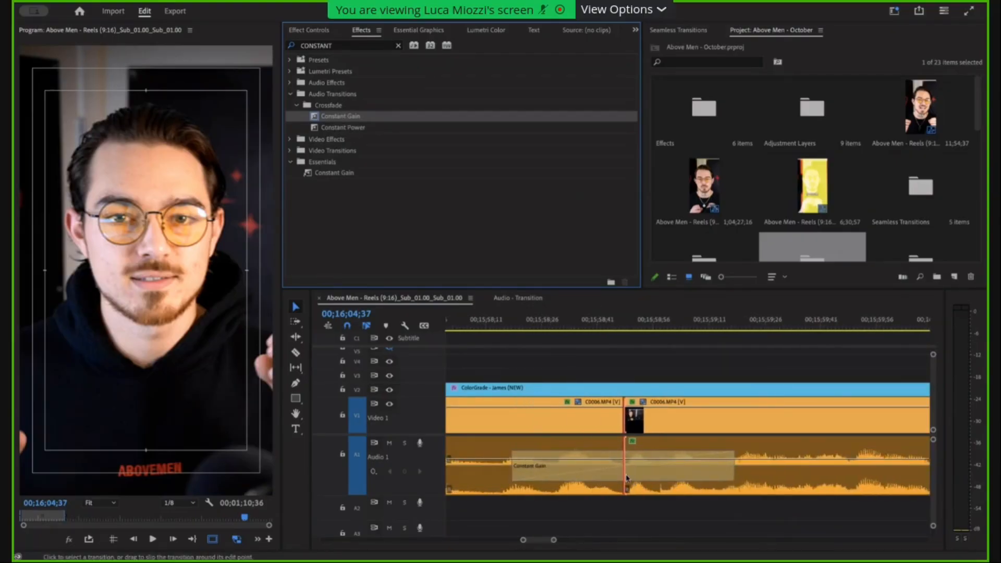
# Shorten the Constant Gain transition at the audio cut to 4 frames.
pyautogui.hscroll(-1, 628, 478)
pyautogui.moveTo(767, 472); pyautogui.dragTo(658, 476)
pyautogui.scroll(2, 660, 494)
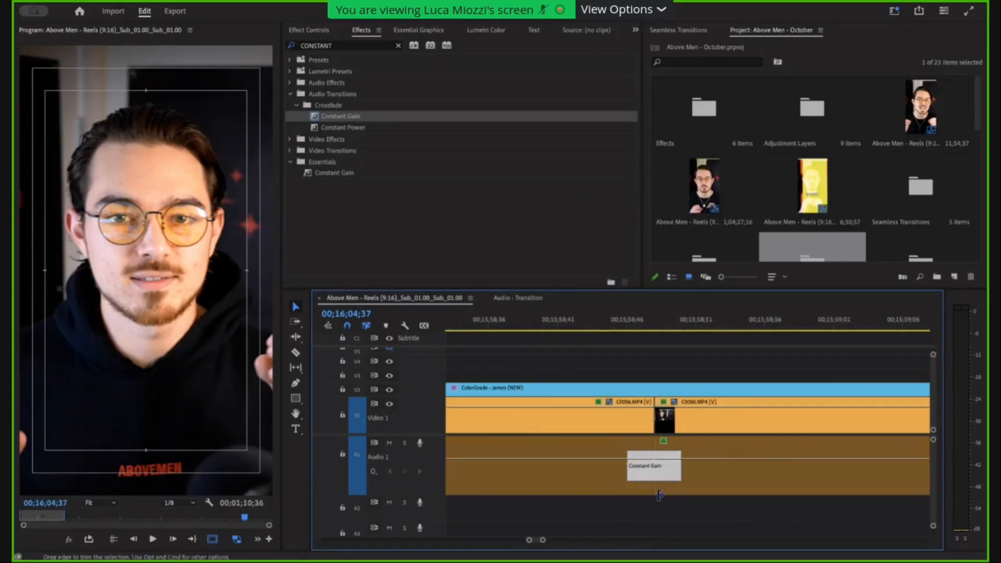
pyautogui.moveTo(680, 471); pyautogui.dragTo(675, 477)
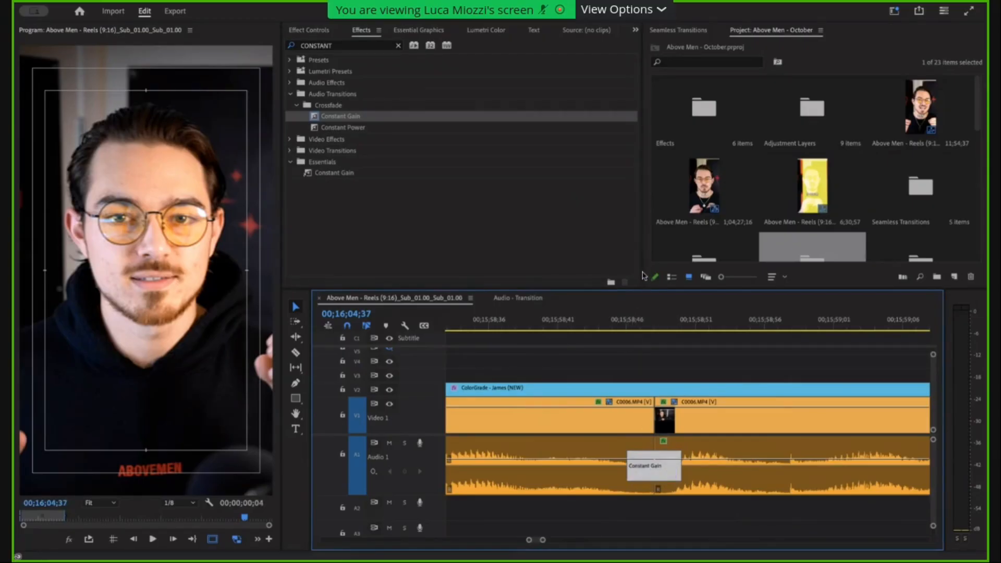
# Play back the section around the cut to listen to the audio with the Constant Gain transition.
pyautogui.click(627, 327)
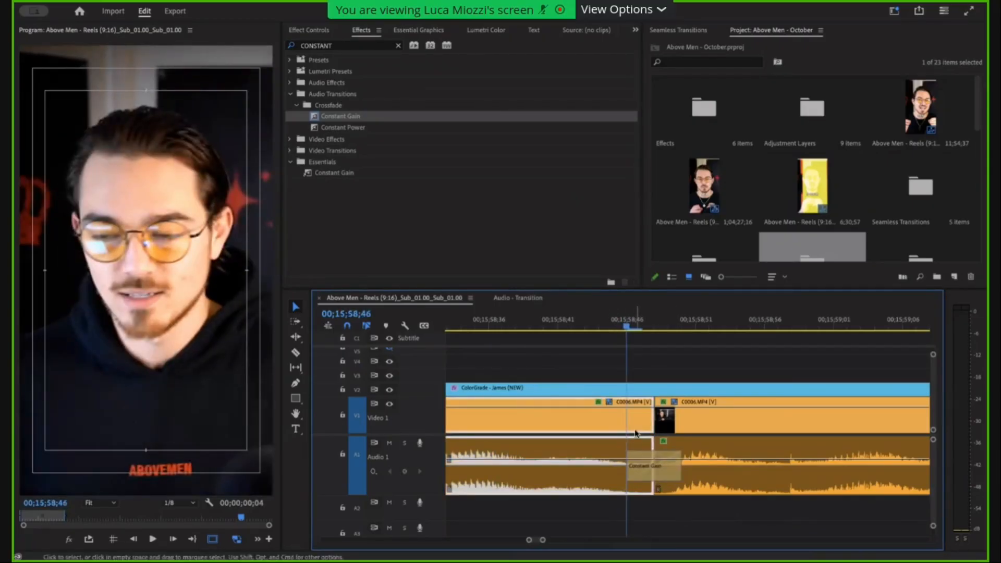
pyautogui.press('space')
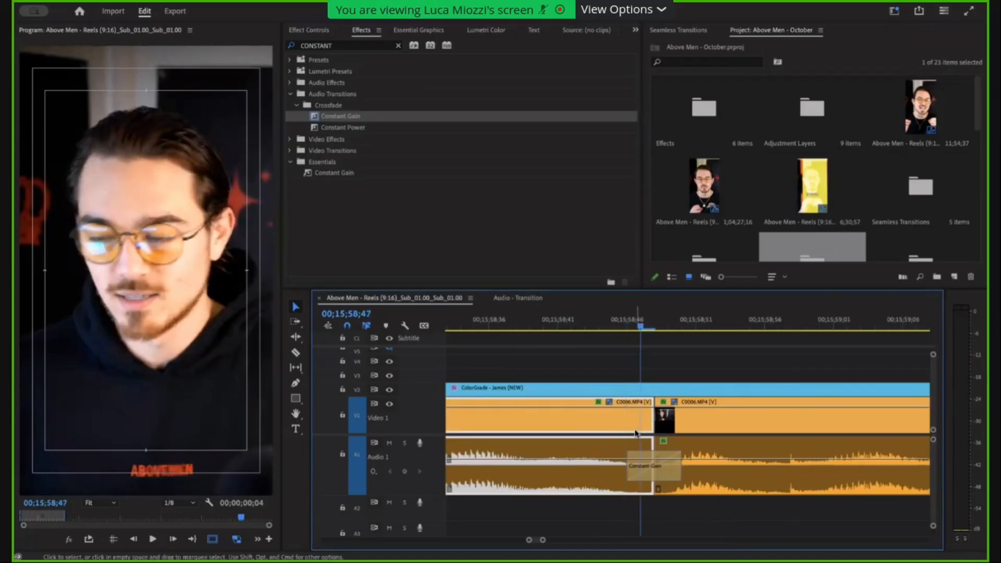
pyautogui.scroll(-5, 784, 399)
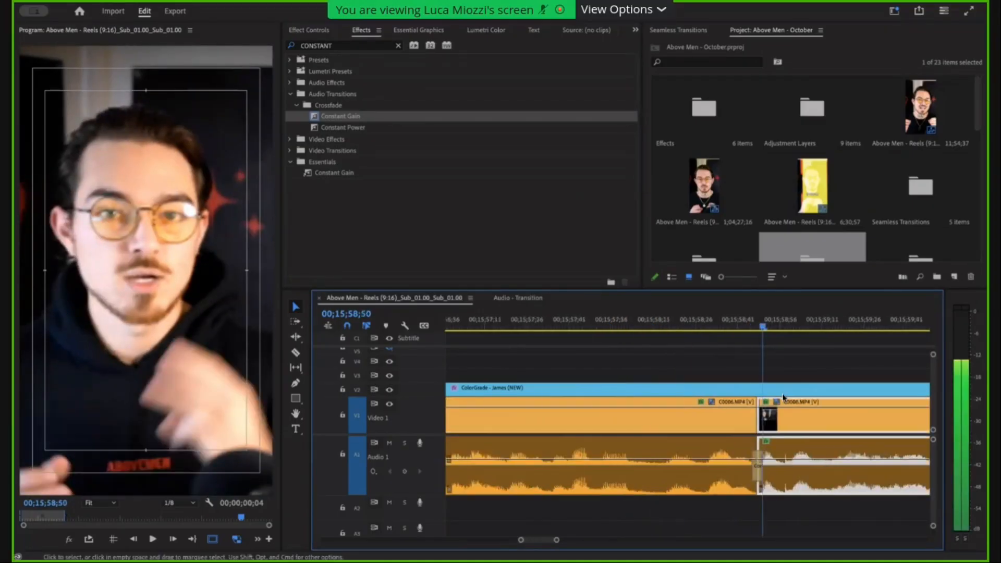
pyautogui.click(656, 326)
pyautogui.scroll(-2, 688, 327)
pyautogui.press('space')
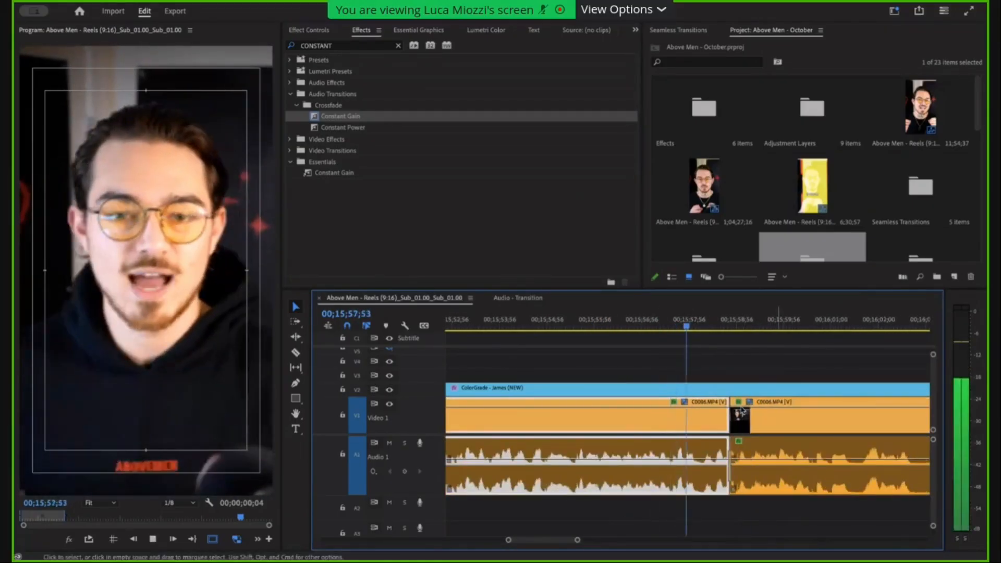
pyautogui.scroll(2, 778, 433)
pyautogui.press('space')
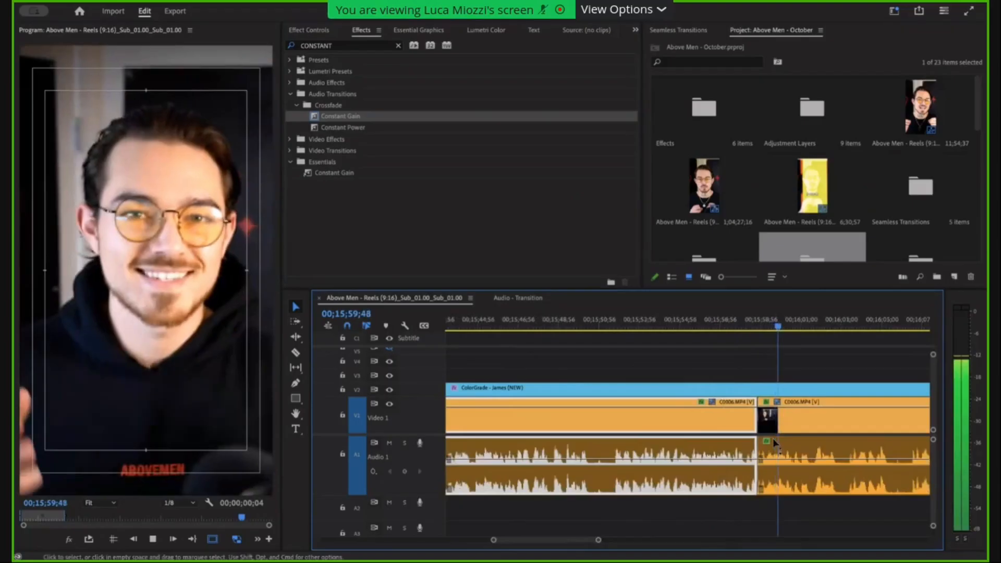
# Delete the Constant Gain transition and play through the cut without it for comparison.
pyautogui.click(770, 480)
pyautogui.press('Delete')
pyautogui.moveTo(753, 327); pyautogui.dragTo(665, 327)
pyautogui.press('space')
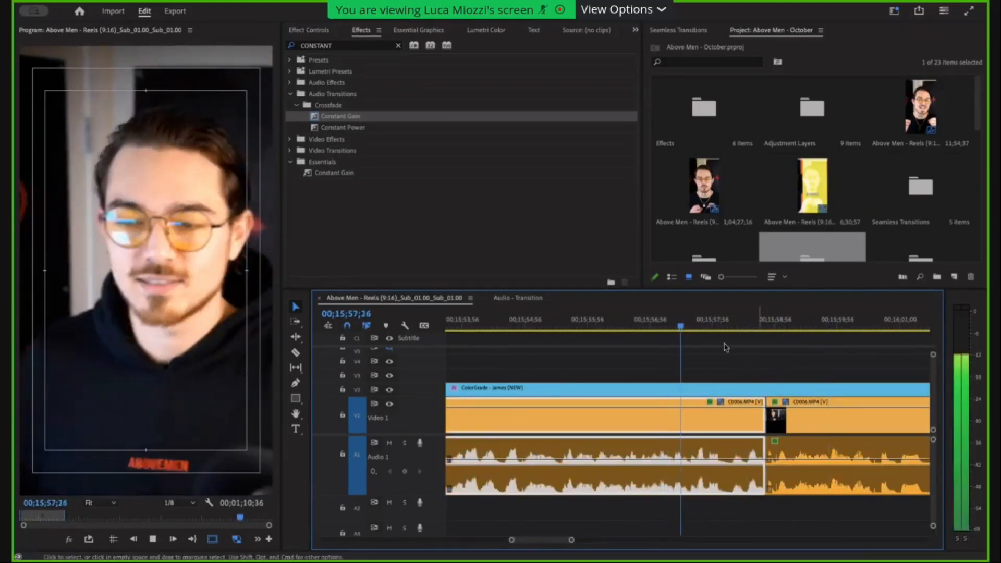
pyautogui.scroll(-2, 796, 421)
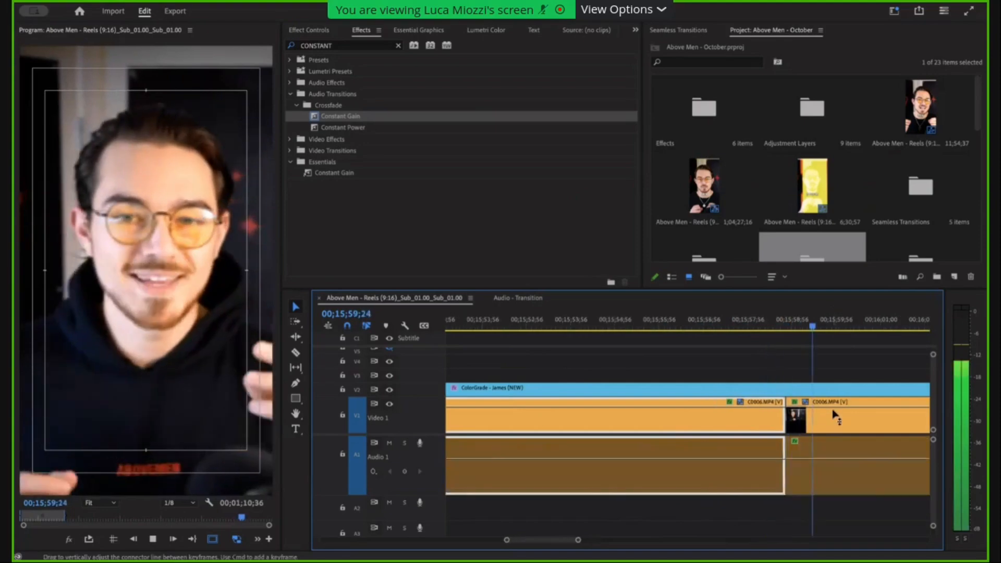
pyautogui.press('space')
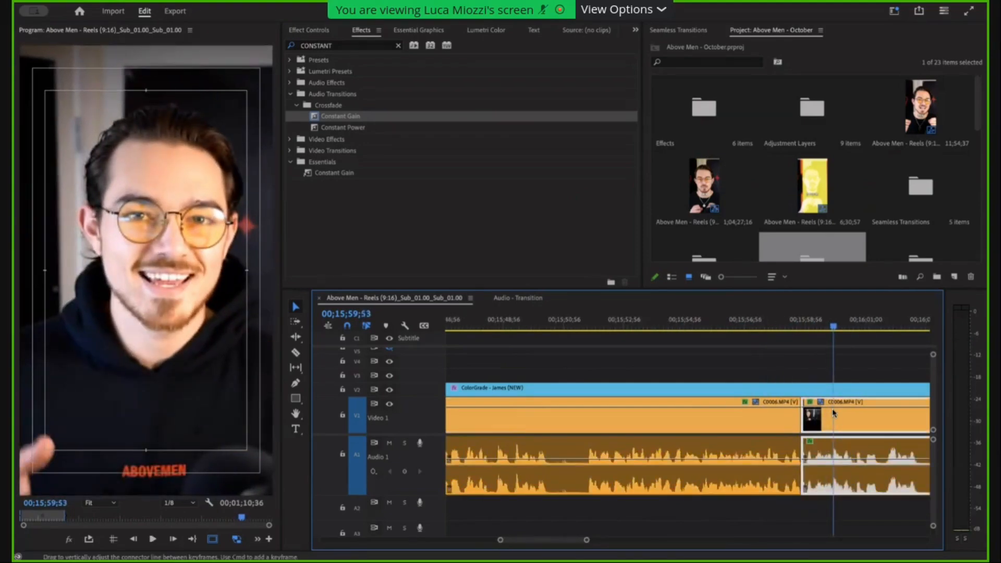
pyautogui.scroll(-1, 840, 441)
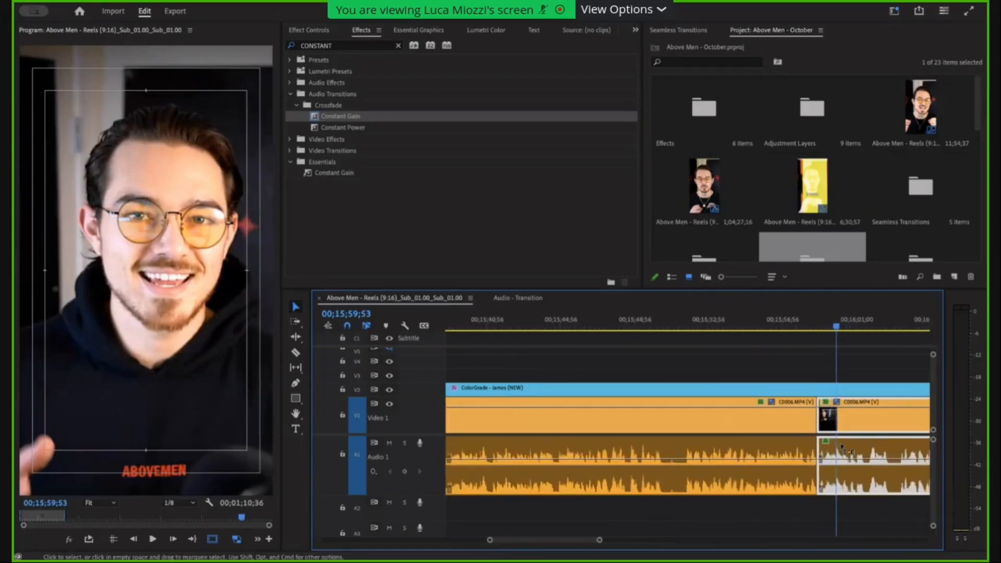
pyautogui.scroll(3, 809, 480)
pyautogui.scroll(-3, 807, 481)
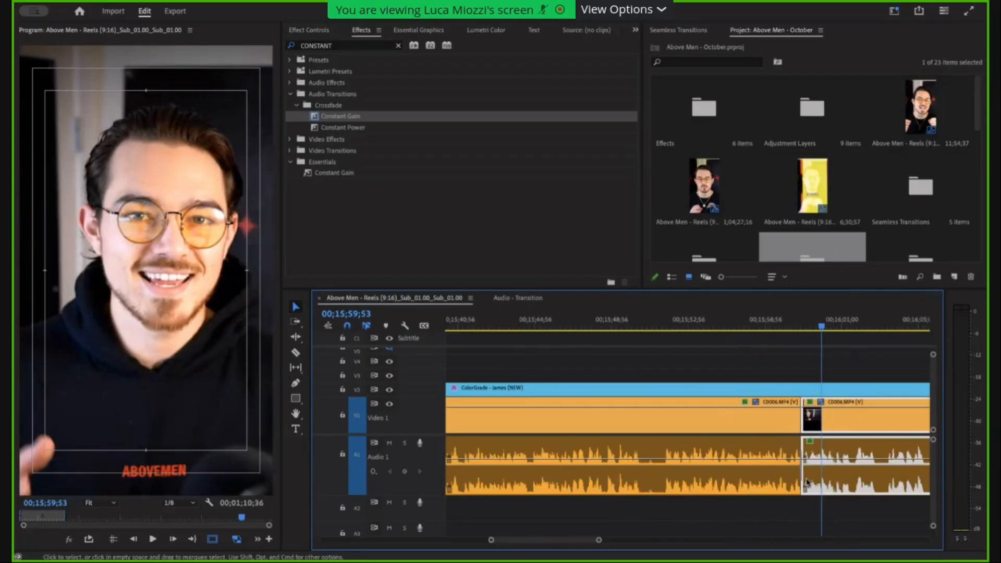
pyautogui.scroll(6, 586, 456)
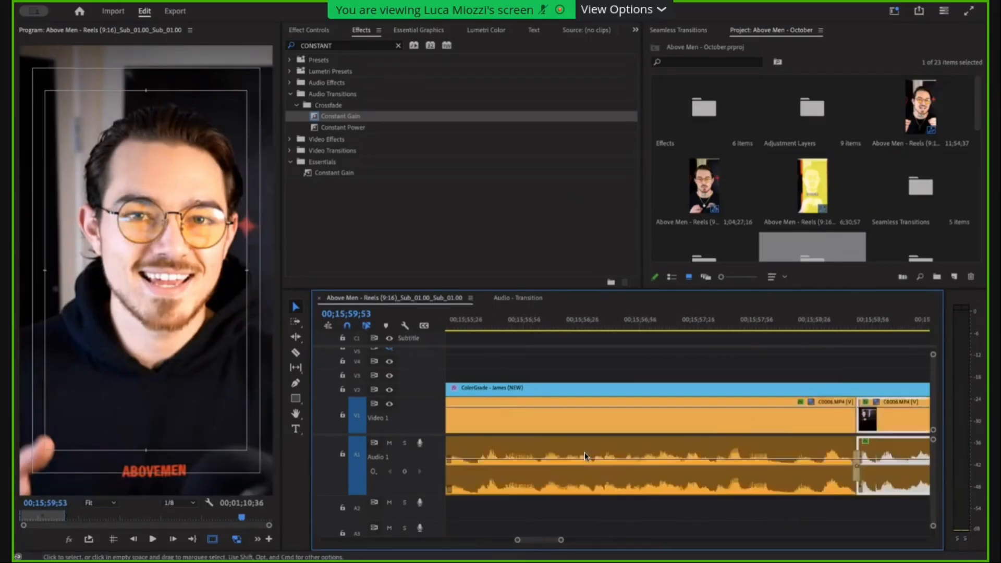
# Cut the quiet section around 00;15;51 out of the first C0006.MP4 clip and close the resulting gap.
pyautogui.scroll(-5, 564, 451)
pyautogui.hscroll(-4, 548, 453)
pyautogui.scroll(-2, 553, 452)
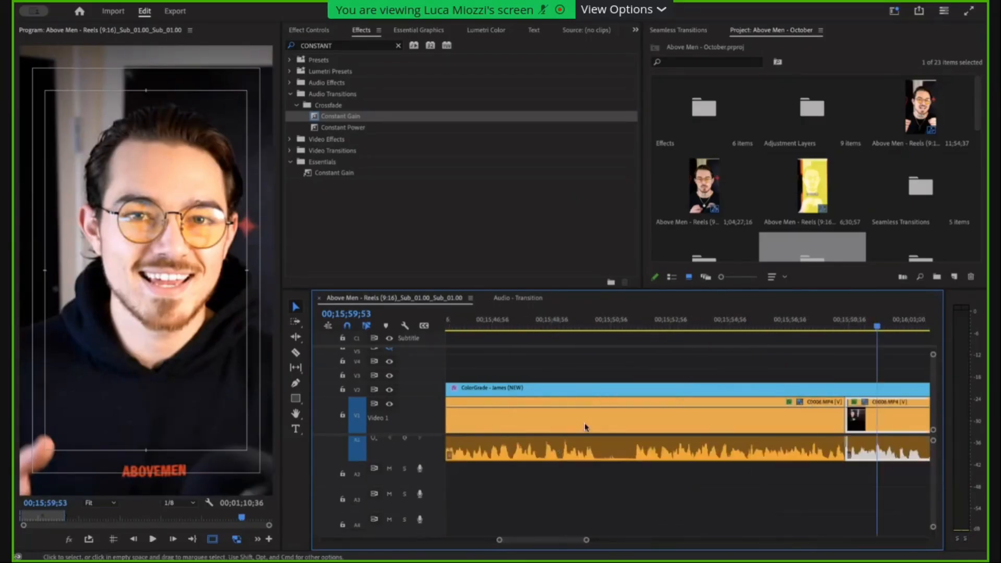
pyautogui.hscroll(-2, 632, 438)
pyautogui.scroll(1, 649, 480)
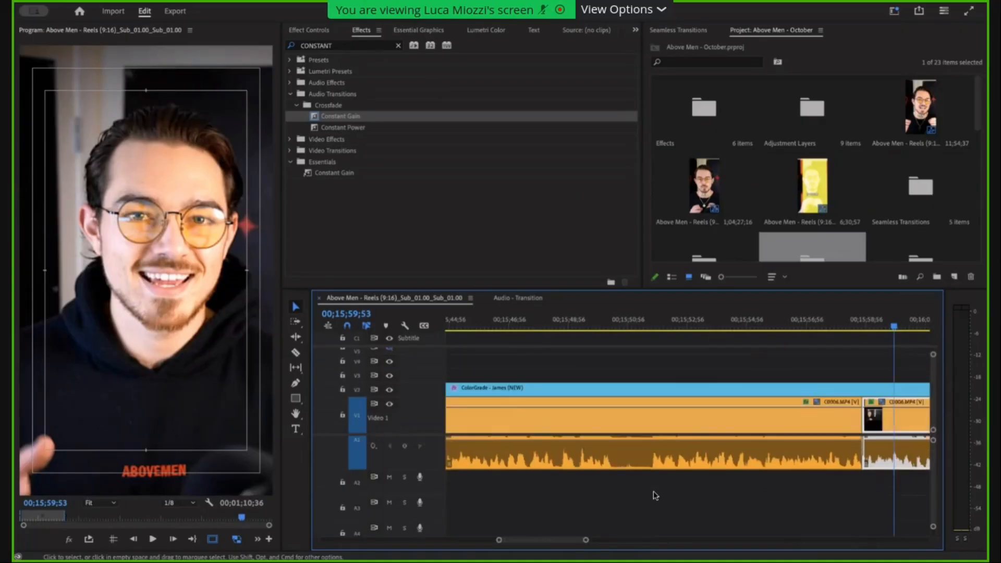
pyautogui.scroll(1, 656, 496)
pyautogui.press('c')
pyautogui.click(655, 432)
pyautogui.press('v')
pyautogui.moveTo(653, 420); pyautogui.dragTo(605, 425)
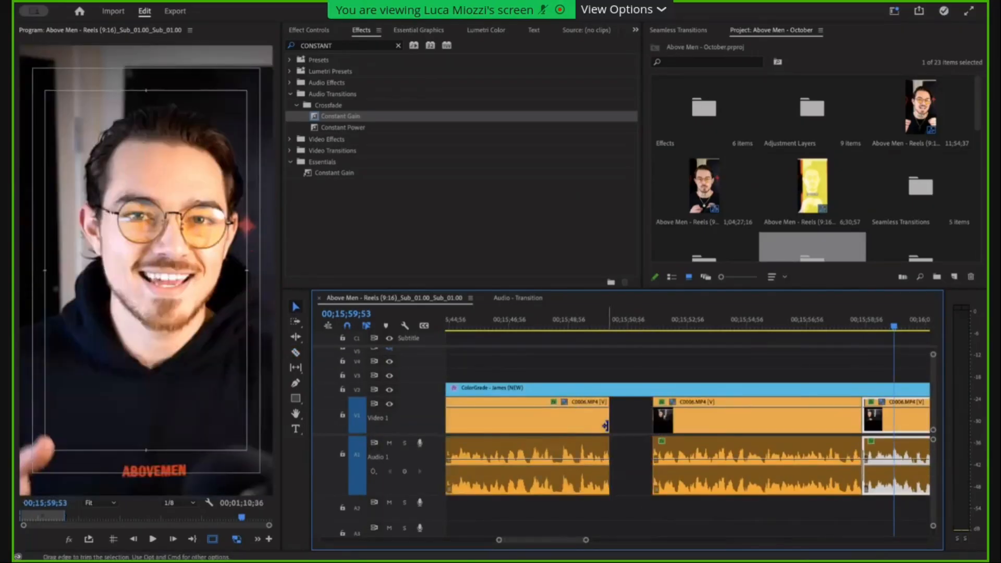
pyautogui.click(632, 426)
pyautogui.scroll(-2, 634, 425)
pyautogui.press('Delete')
# Apply the default Constant Gain transition to the new cut on Audio 1.
pyautogui.click(737, 485)
pyautogui.press('super+shift+d')
pyautogui.scroll(5, 737, 484)
pyautogui.click(712, 479)
pyautogui.scroll(-2, 712, 480)
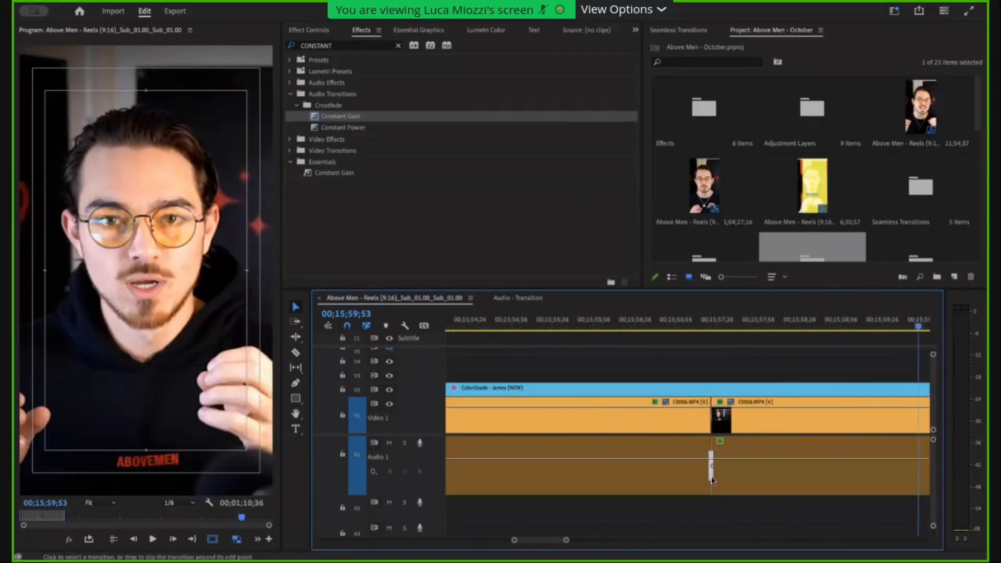
pyautogui.scroll(-3, 710, 488)
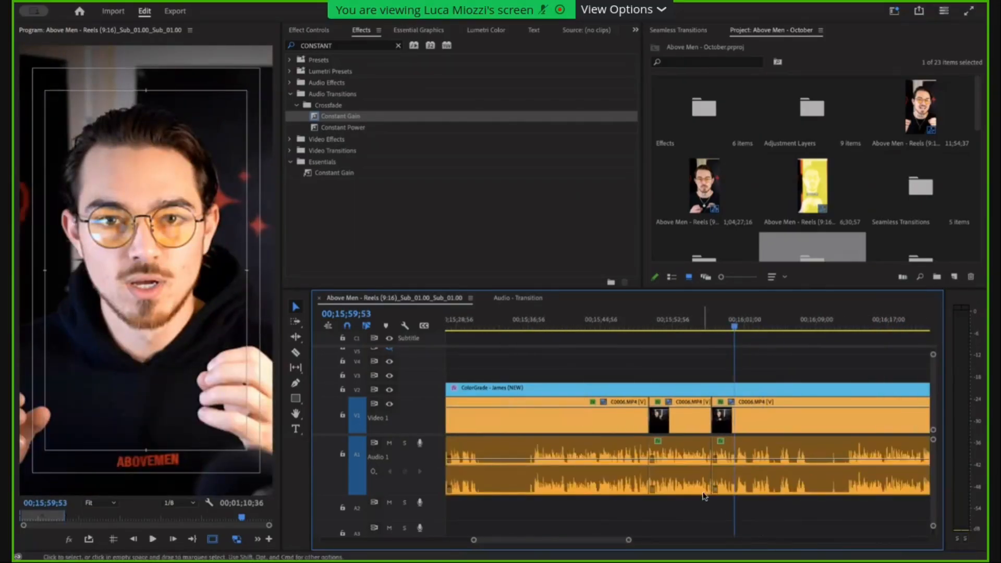
# Remove a quiet section of the last C0006.MP4 clip near 00;16;05 and add a Constant Gain transition at the new cut.
pyautogui.scroll(-1, 754, 488)
pyautogui.click(802, 425)
pyautogui.moveTo(804, 433); pyautogui.dragTo(784, 470)
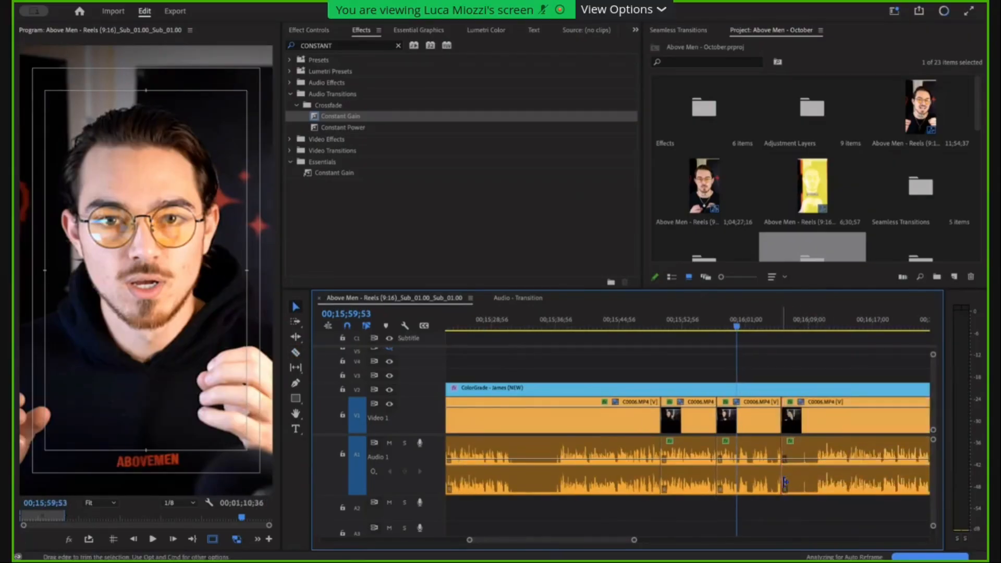
pyautogui.scroll(10, 783, 482)
pyautogui.scroll(-2, 681, 491)
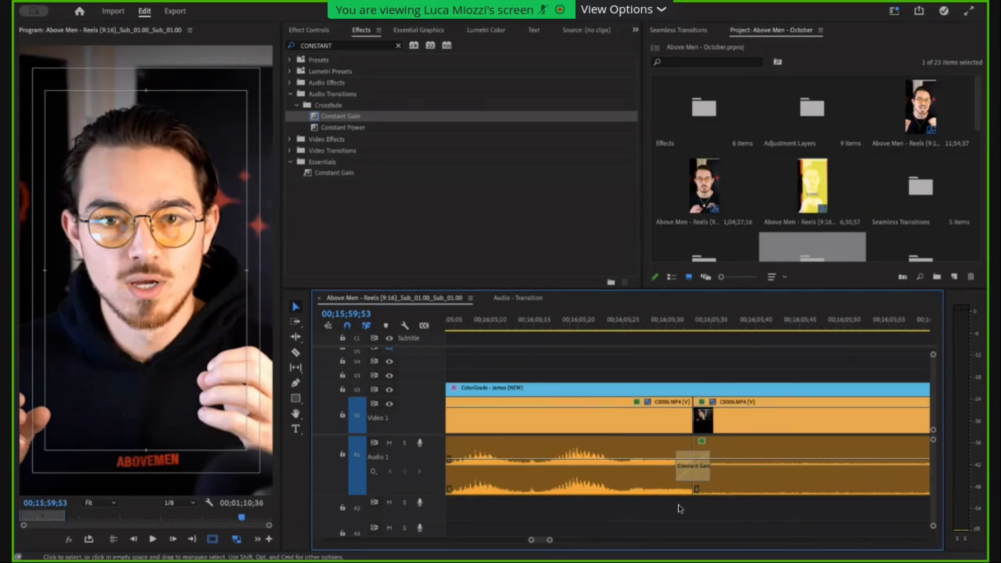
pyautogui.scroll(-10, 680, 508)
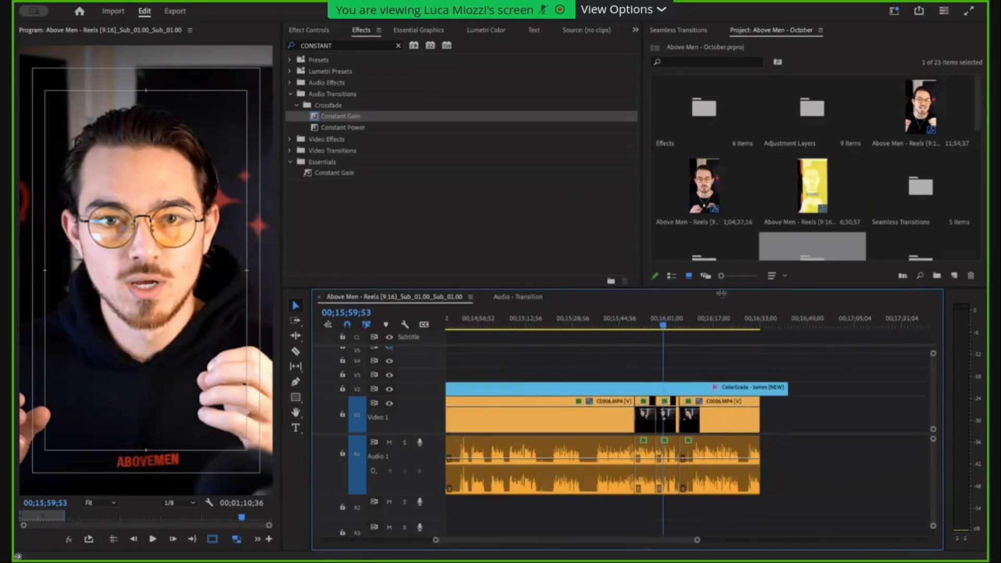
# Enlarge the timeline area and examine the Constant Gain transitions at the cuts on Audio 1.
pyautogui.moveTo(722, 289); pyautogui.dragTo(722, 264)
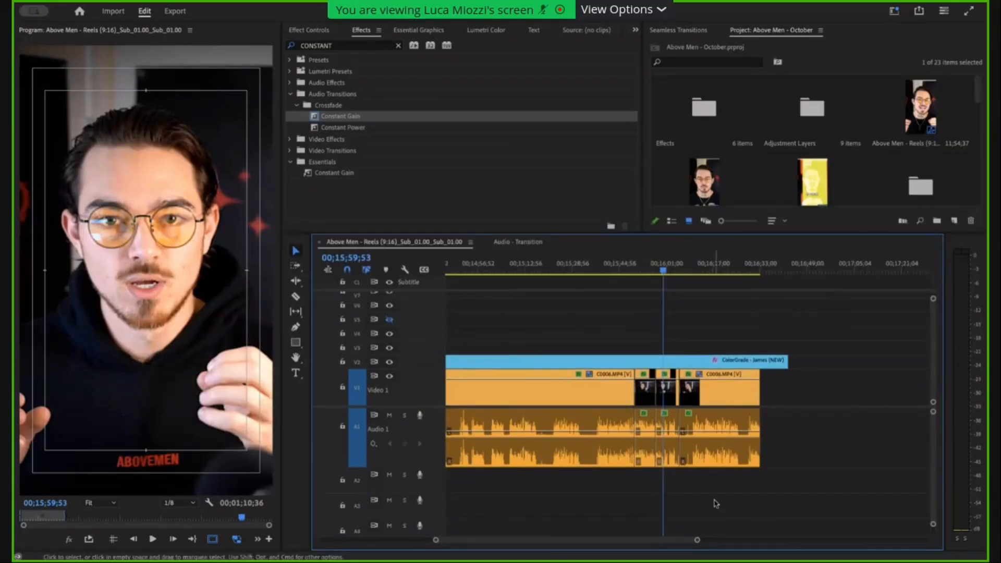
pyautogui.moveTo(716, 494); pyautogui.dragTo(617, 445)
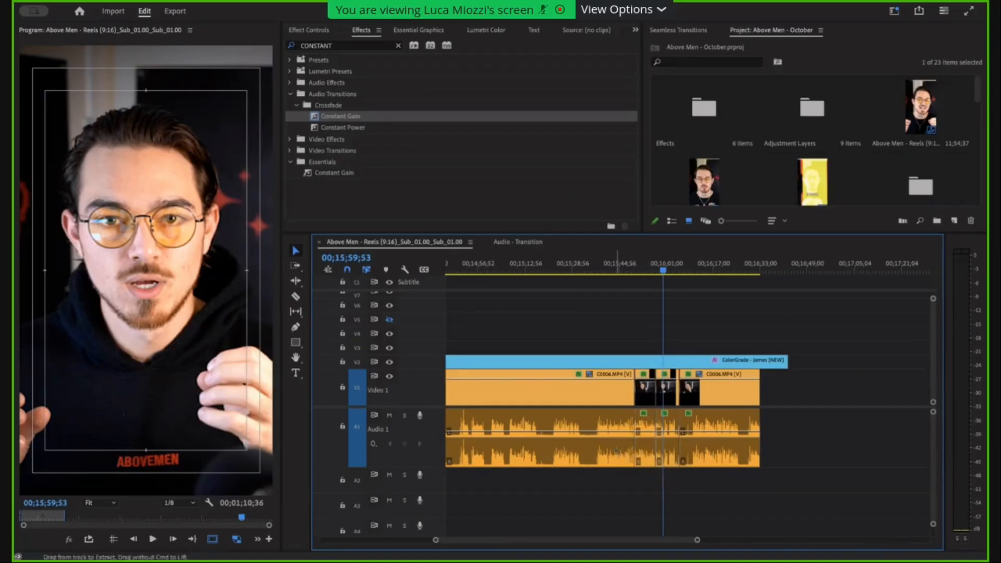
pyautogui.scroll(8, 617, 452)
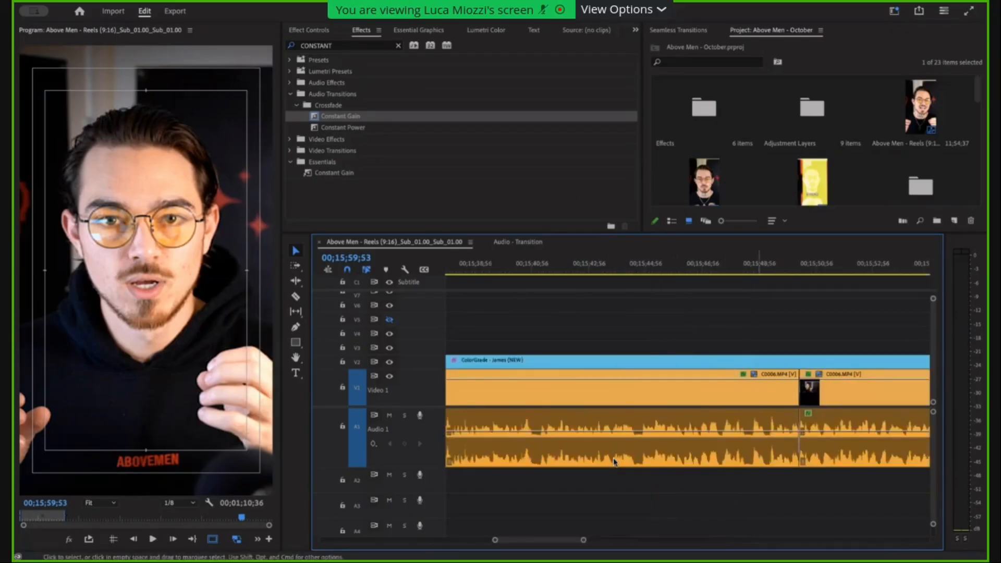
pyautogui.scroll(4, 759, 448)
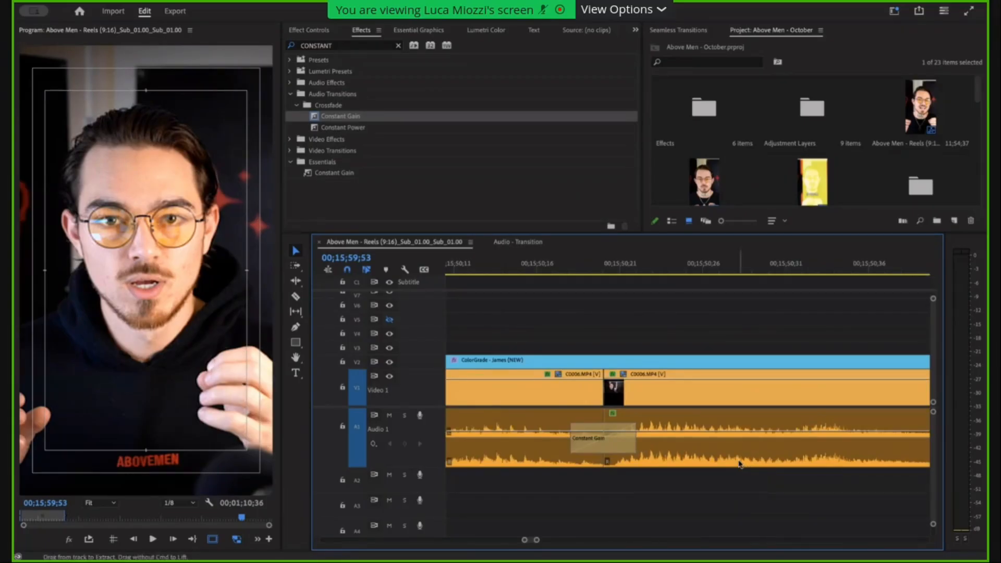
pyautogui.scroll(-5, 740, 463)
pyautogui.scroll(-3, 740, 463)
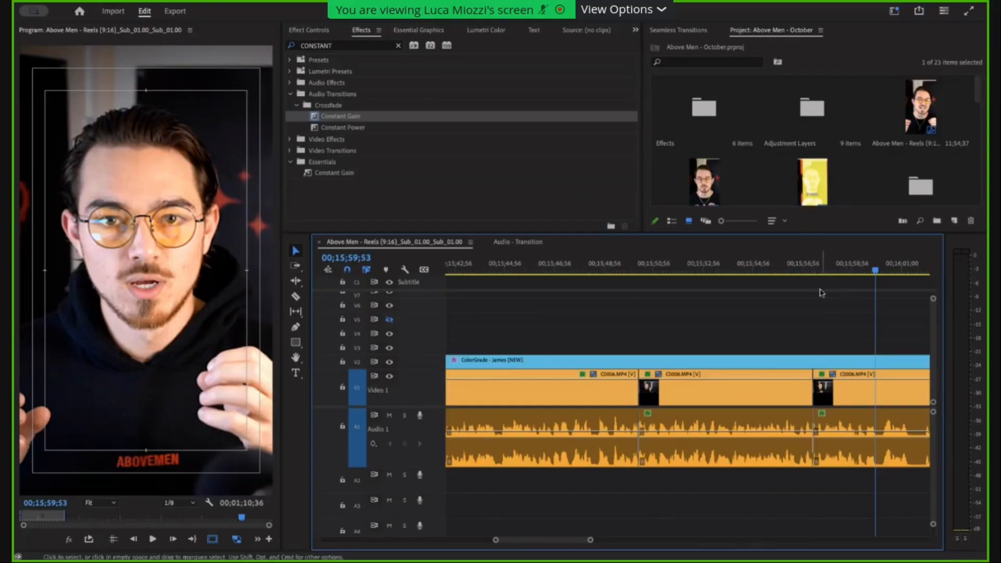
pyautogui.scroll(-3, 823, 296)
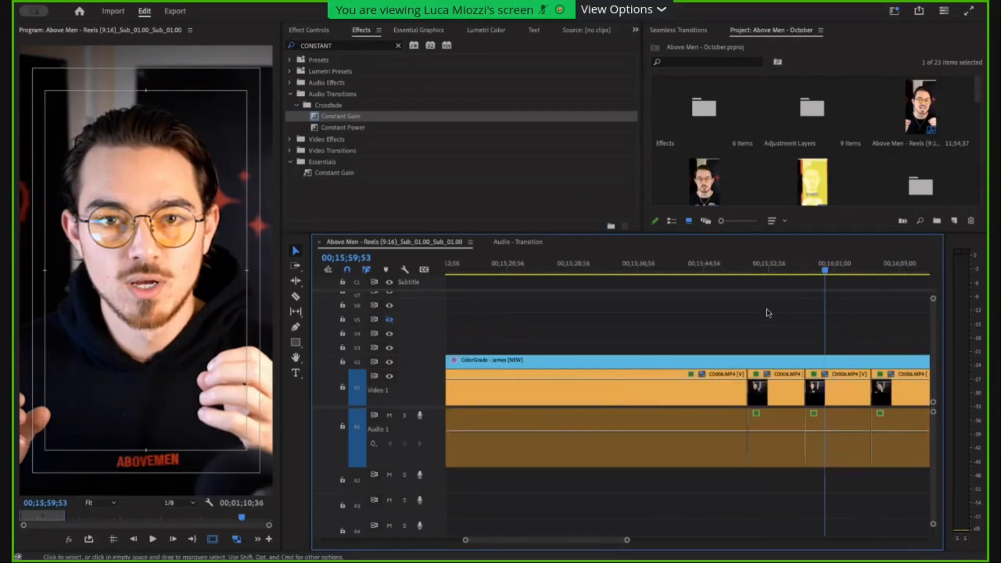
pyautogui.scroll(-3, 789, 365)
pyautogui.click(853, 450)
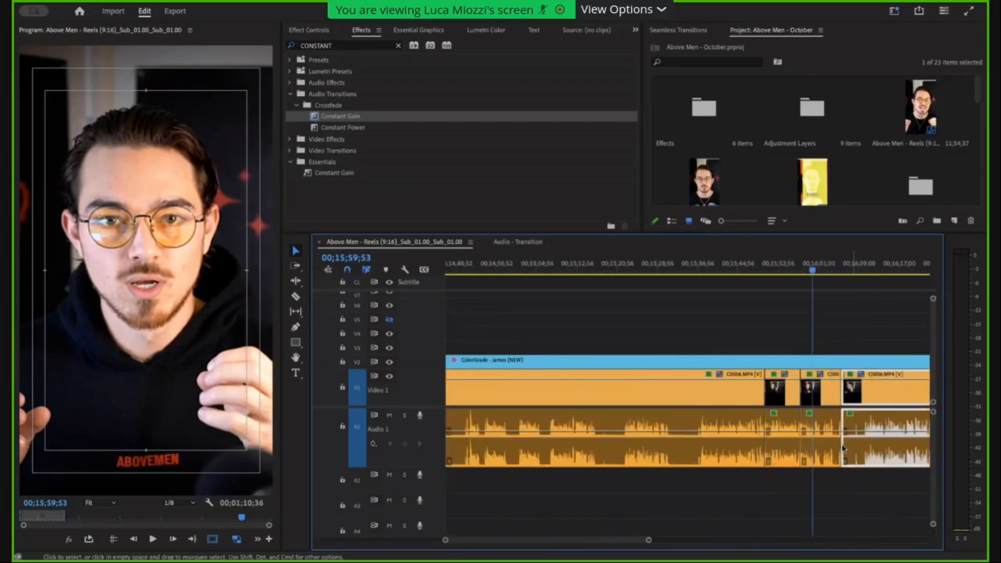
pyautogui.scroll(3, 845, 448)
pyautogui.scroll(-1, 849, 447)
pyautogui.click(829, 429)
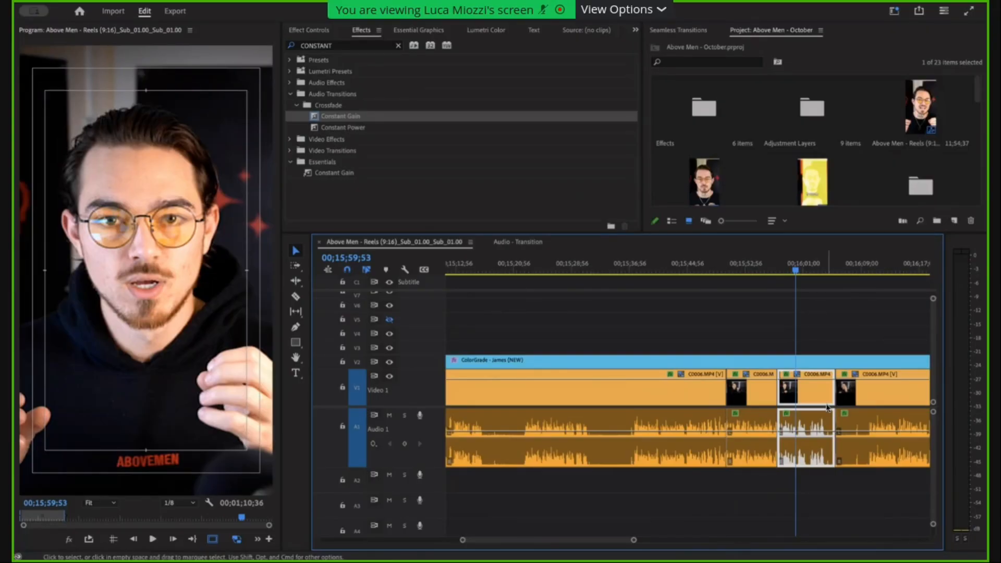
pyautogui.click(858, 410)
pyautogui.click(790, 403)
# Delete the cut segments following the first C0006.MP4 clip and extend that clip over their place.
pyautogui.scroll(-5, 823, 444)
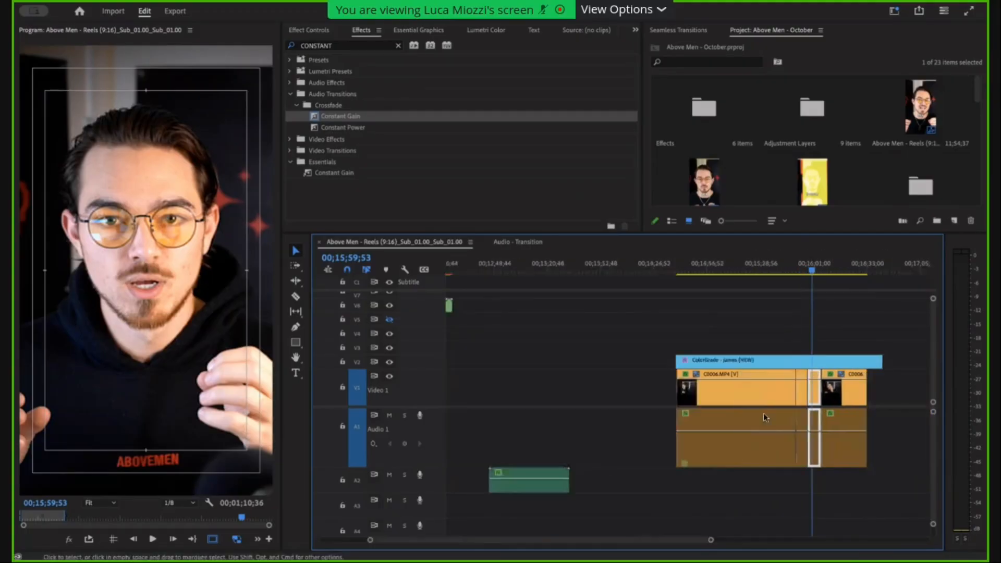
pyautogui.moveTo(901, 422); pyautogui.dragTo(828, 407)
pyautogui.press('Delete')
pyautogui.scroll(5, 816, 402)
pyautogui.hscroll(1, 848, 403)
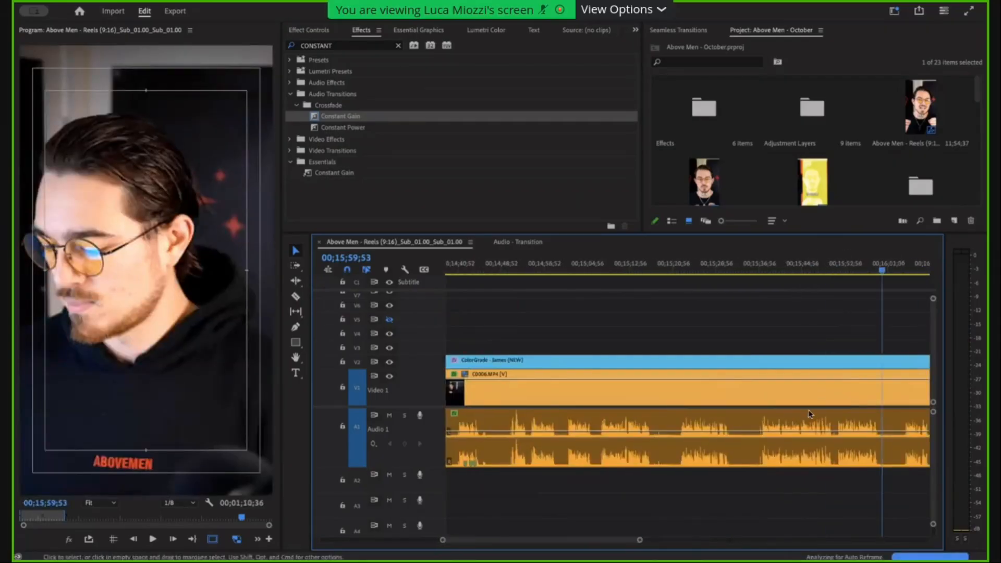
# Play the C0006.MP4 clip up to 00;15;41;17 to locate the first pause in the speech.
pyautogui.scroll(5, 834, 423)
pyautogui.scroll(-4, 610, 418)
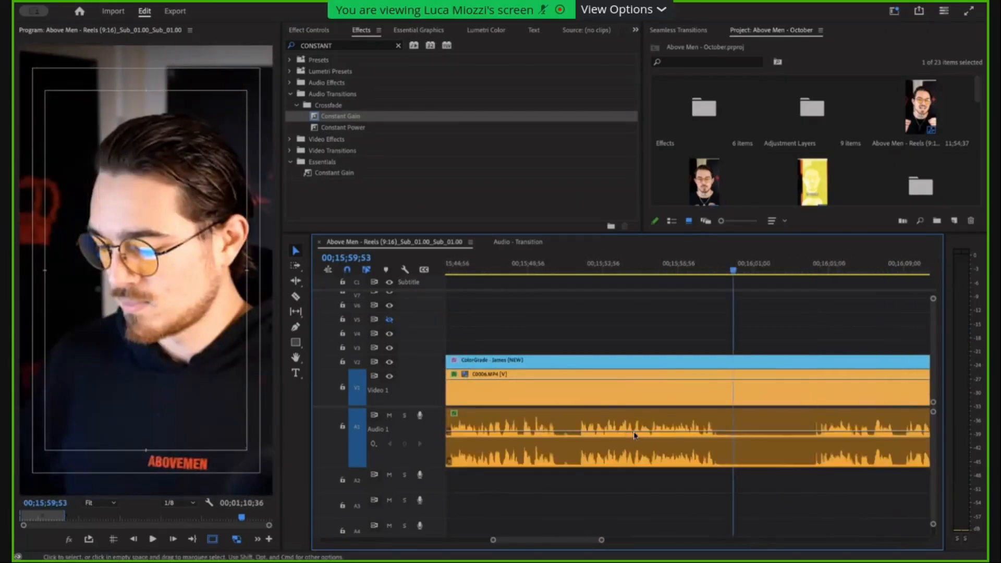
pyautogui.scroll(-2, 635, 435)
pyautogui.click(474, 267)
pyautogui.scroll(2, 475, 268)
pyautogui.press('space')
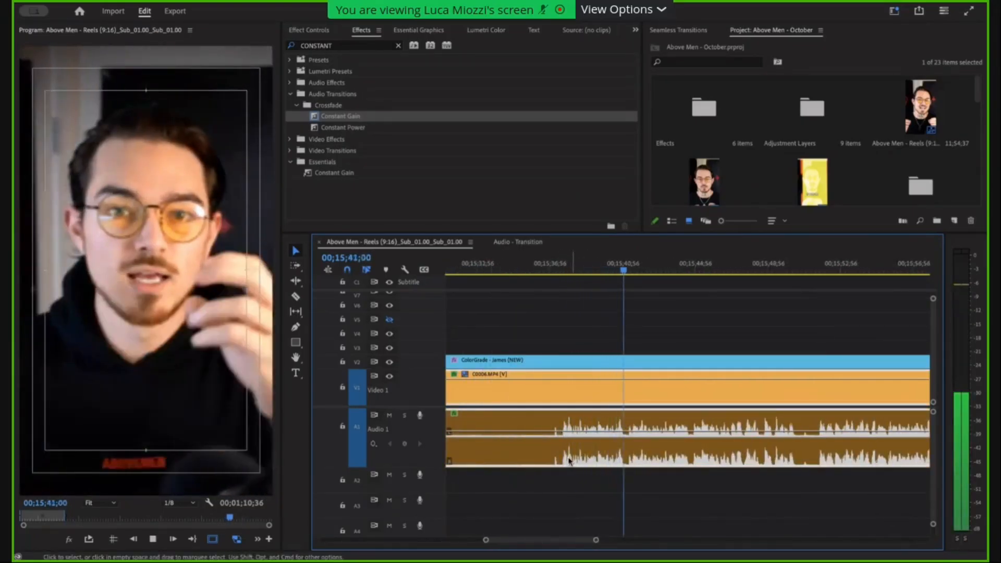
pyautogui.press('space')
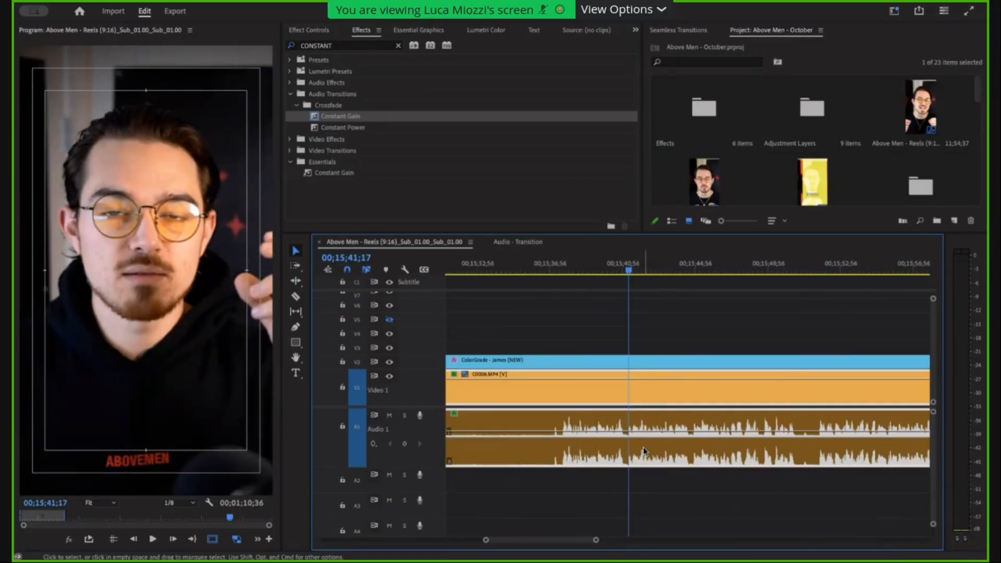
# Split the C0006.MP4 clip at 00;15;41;17 and trim the end of the preceding part back to where the speech stops.
pyautogui.scroll(3, 613, 421)
pyautogui.press('c')
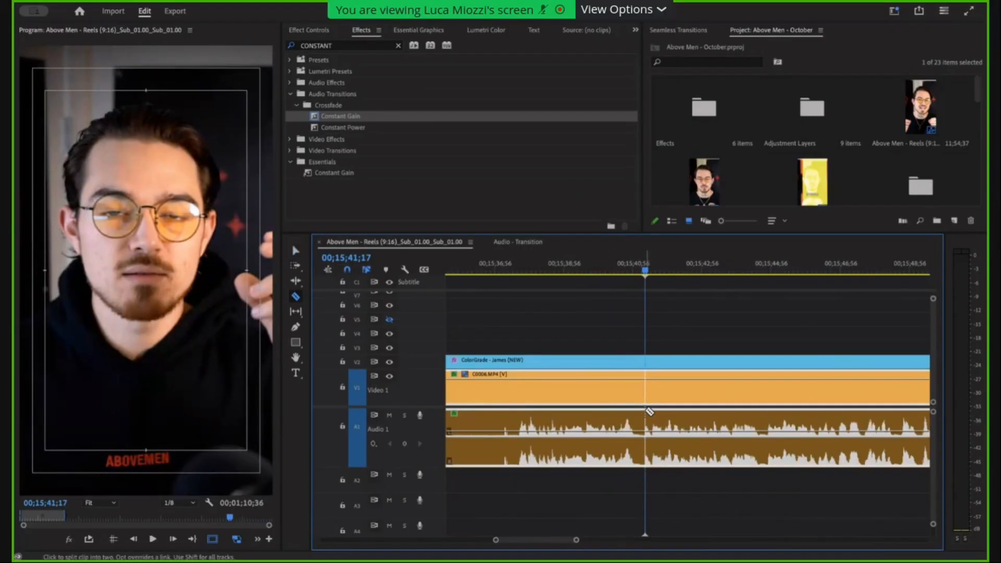
pyautogui.click(650, 412)
pyautogui.click(645, 401)
pyautogui.press('=')
pyautogui.press('v')
pyautogui.moveTo(642, 391); pyautogui.dragTo(621, 395)
pyautogui.hscroll(3, 664, 405)
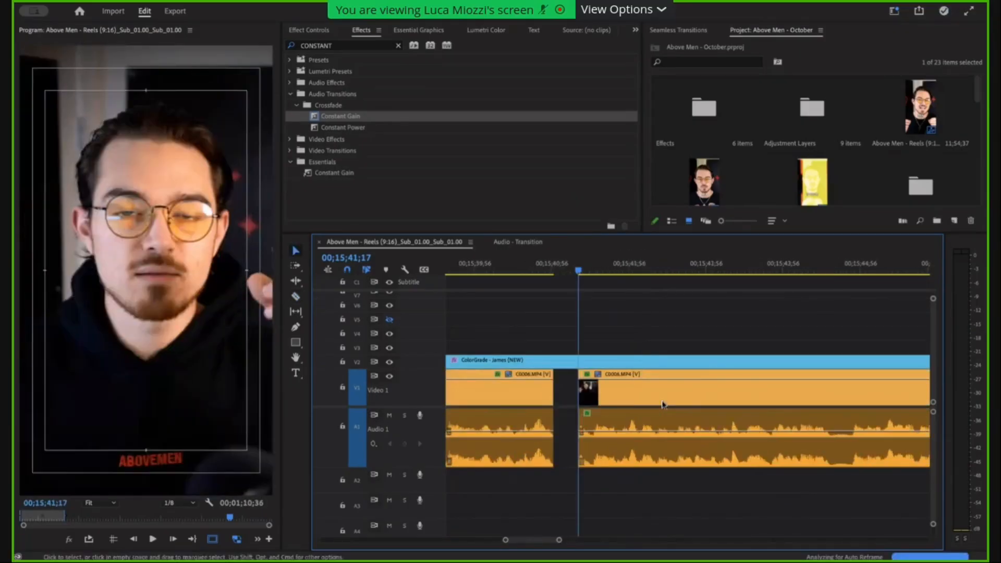
# Undo the trim before the 00;15;41;17 cut to inspect the silent waveform, and restore the trim.
pyautogui.press('=')
pyautogui.press('=')
pyautogui.press('super+z')
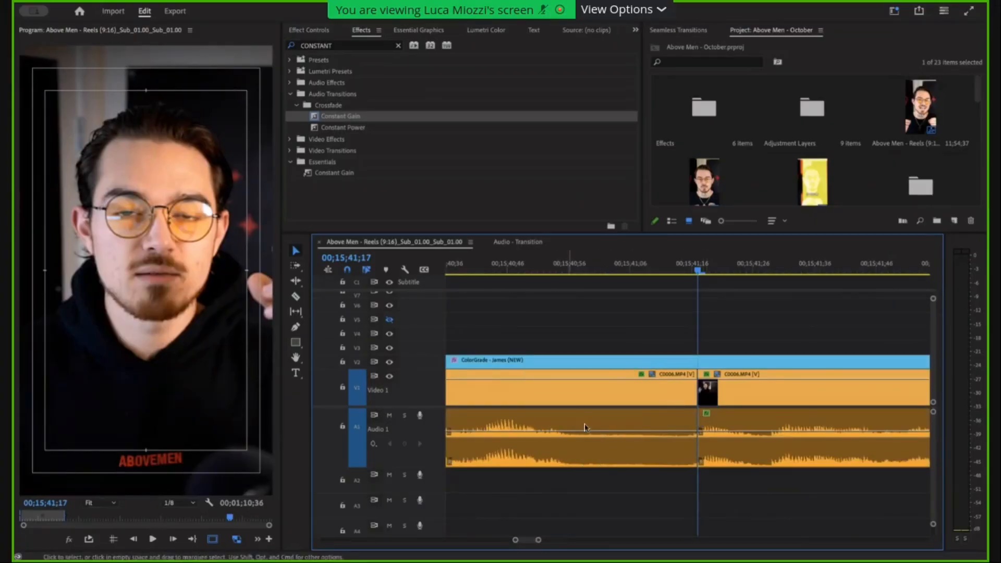
pyautogui.press('-')
pyautogui.press('-')
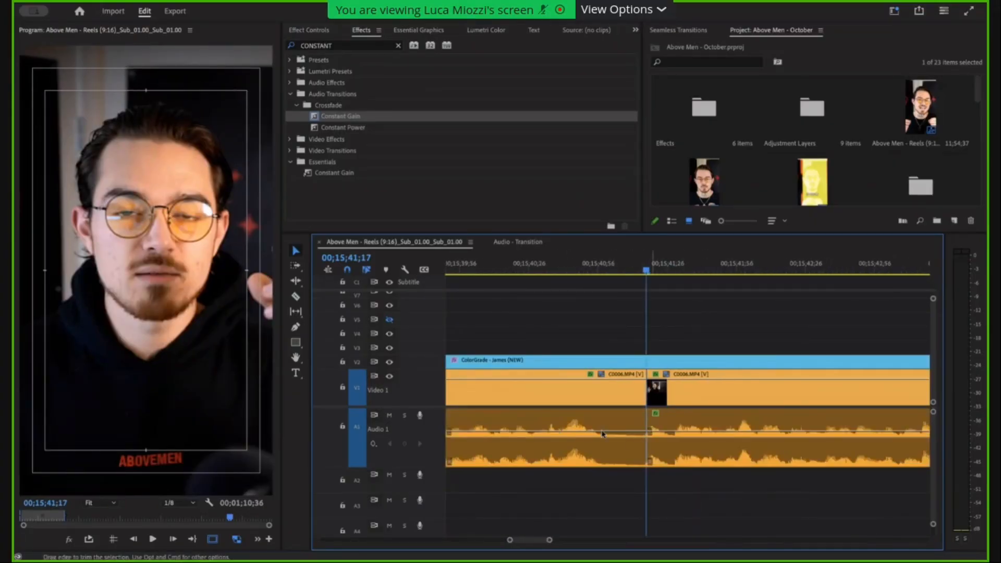
pyautogui.press('super+shift+z')
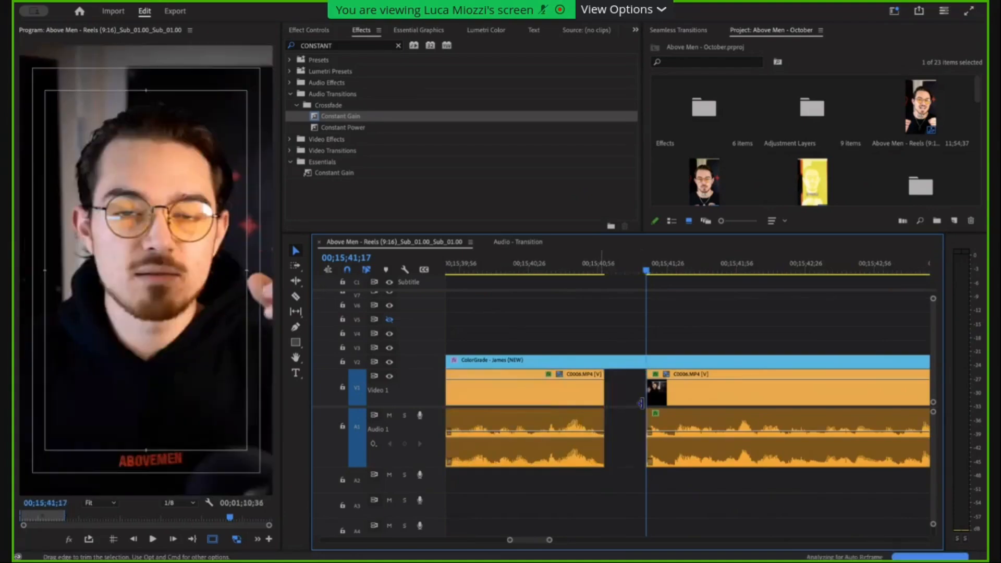
# Ripple-delete the empty gap before the 00;15;41;17 cut so the two C0006.MP4 clips meet.
pyautogui.click(617, 405)
pyautogui.scroll(-2, 617, 405)
pyautogui.press('Delete')
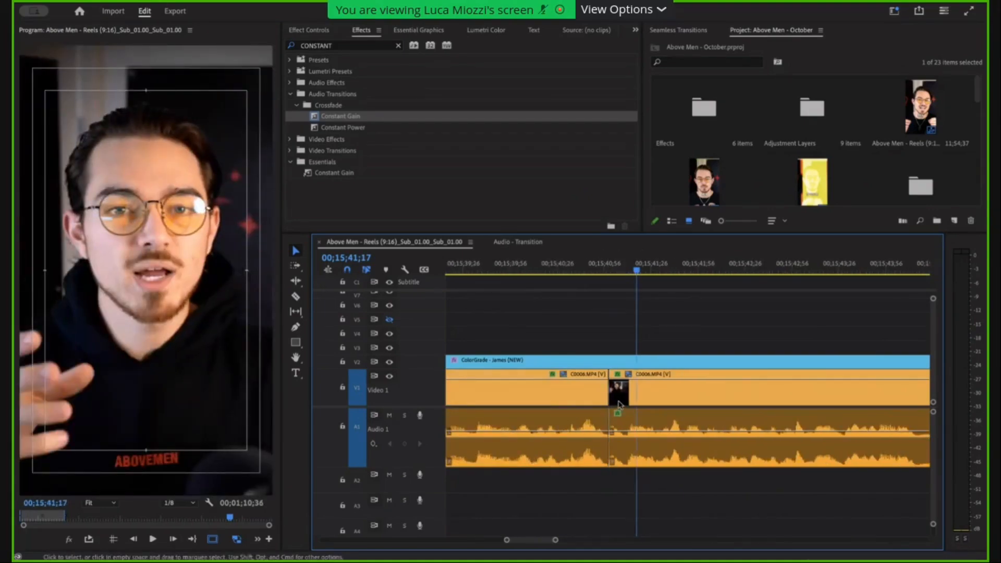
# Split the clip where speech resumes at about 00;15;44;33 and trim the preceding part's end back to about 00;15;44;17.
pyautogui.hscroll(3, 752, 377)
pyautogui.scroll(3, 758, 437)
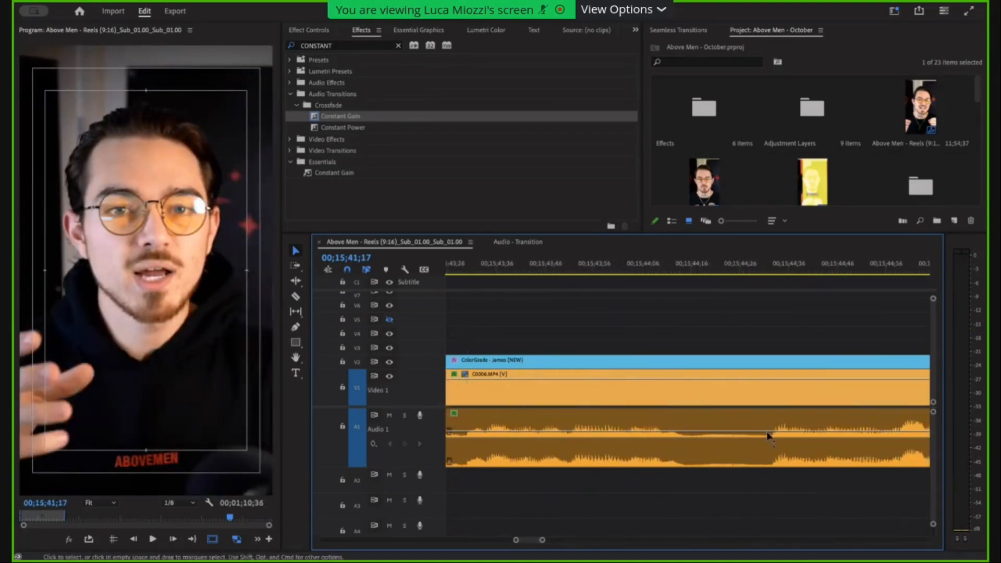
pyautogui.press('c')
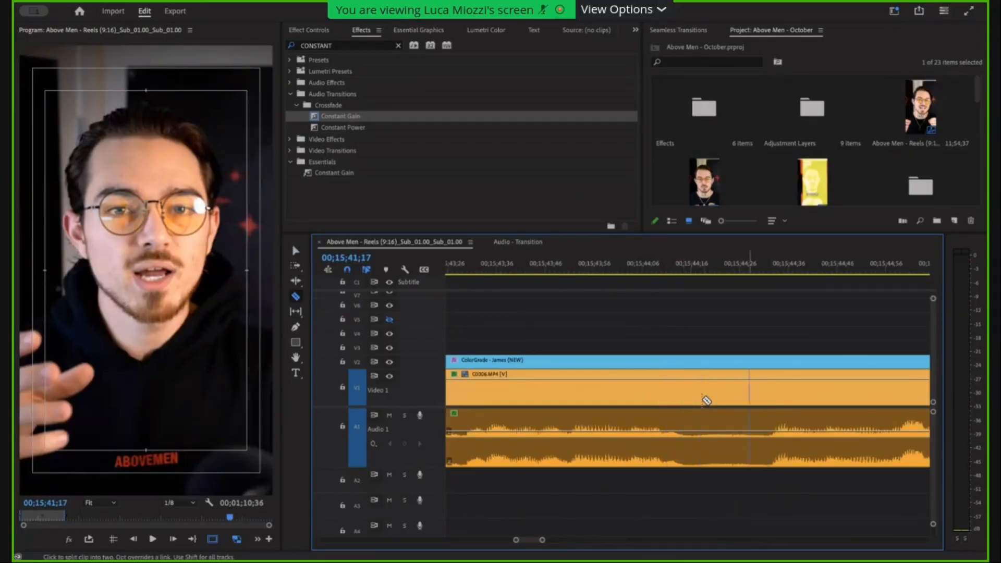
pyautogui.scroll(-3, 793, 402)
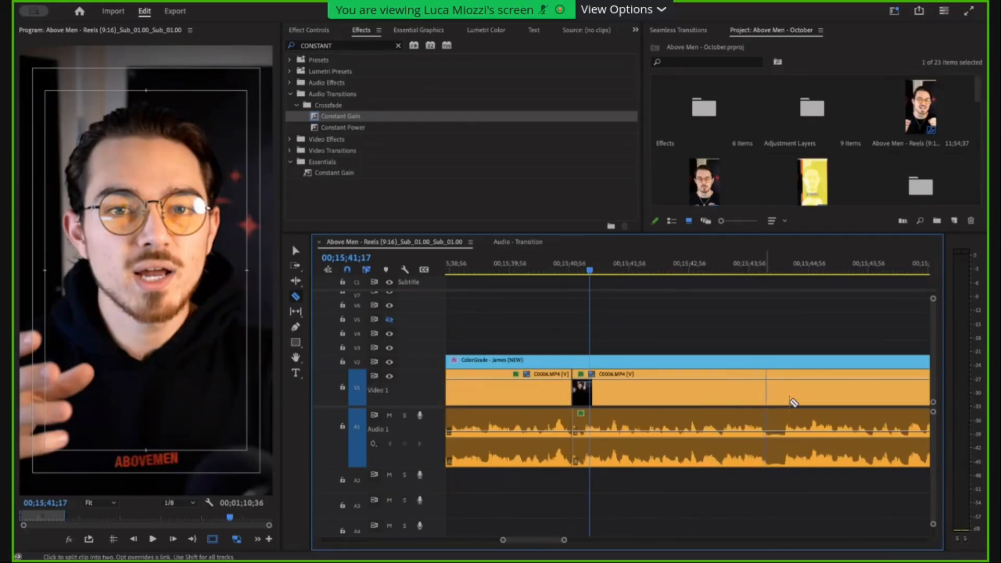
pyautogui.scroll(3, 789, 402)
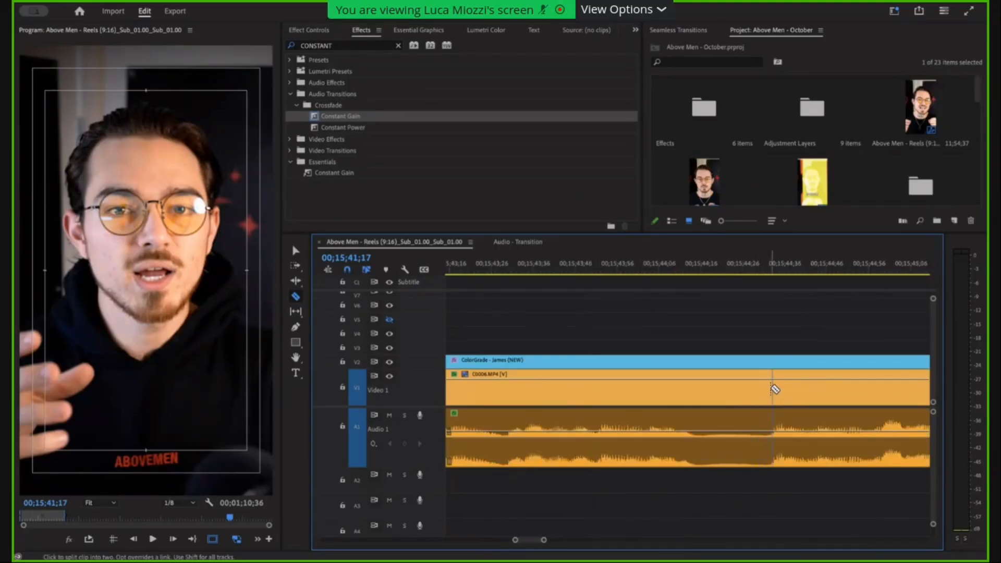
pyautogui.click(773, 390)
pyautogui.press('v')
pyautogui.moveTo(772, 394); pyautogui.dragTo(705, 396)
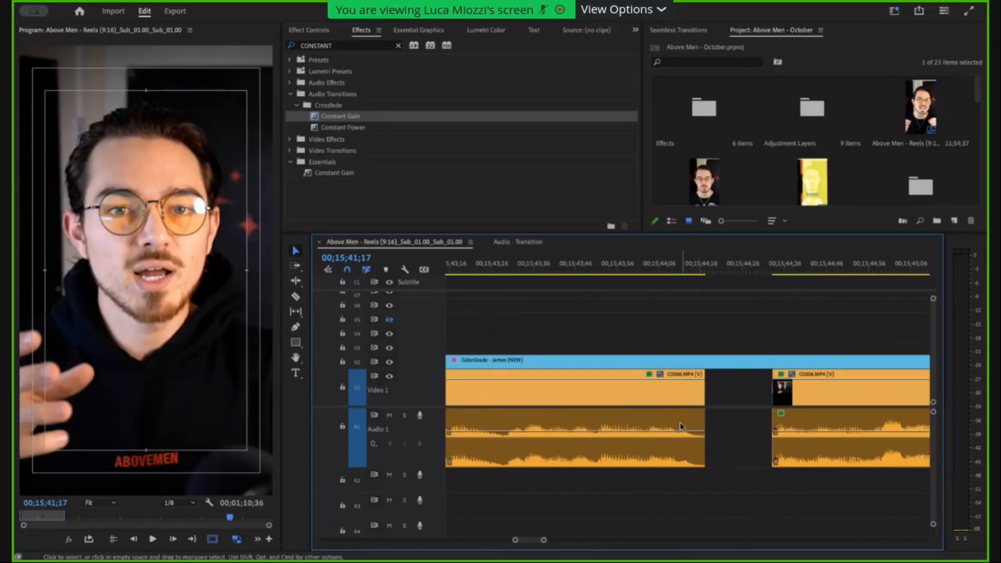
# Fine-tune the start of the C0006.MP4 clip after the second gap so it begins just before the speech near 00;15;44;34.
pyautogui.click(781, 400)
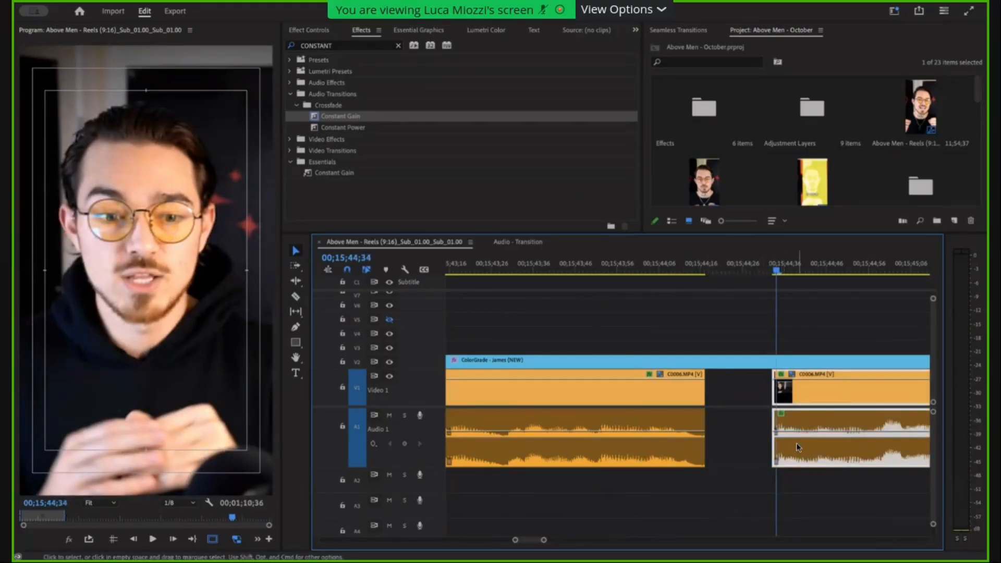
pyautogui.click(764, 400)
pyautogui.moveTo(765, 399); pyautogui.dragTo(747, 399)
pyautogui.press('=')
pyautogui.press('=')
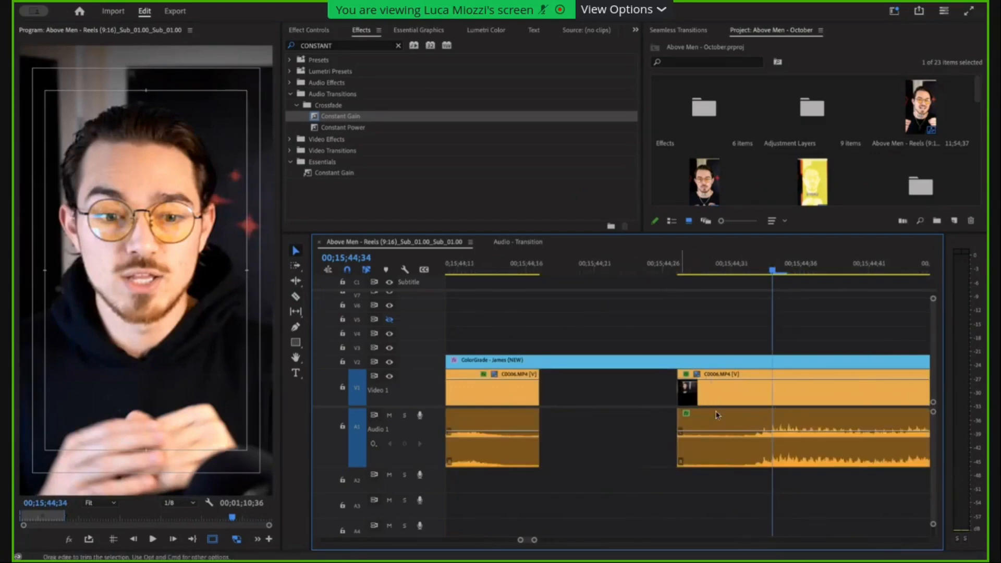
pyautogui.moveTo(679, 417); pyautogui.dragTo(747, 418)
pyautogui.press('-')
pyautogui.press('-')
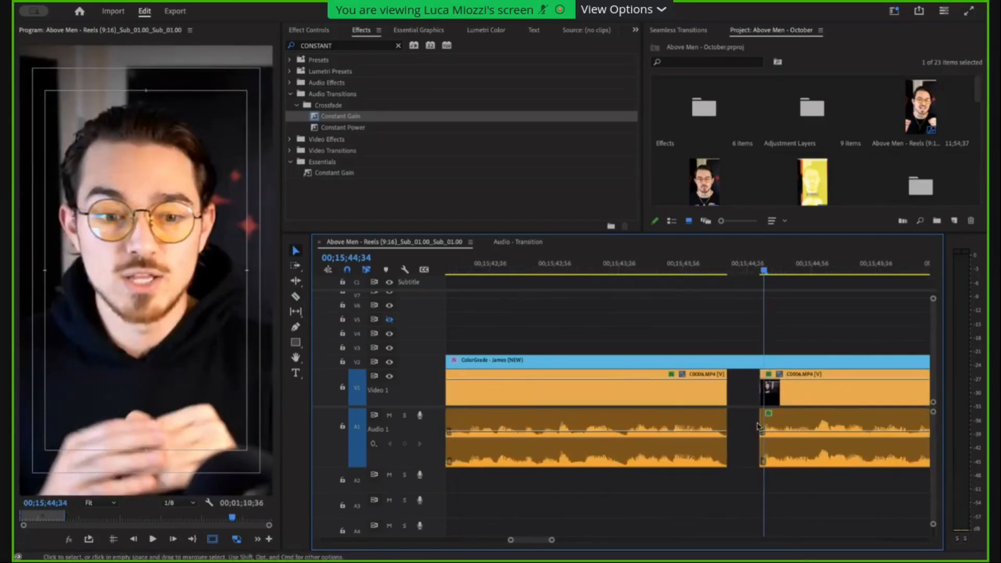
pyautogui.press('-')
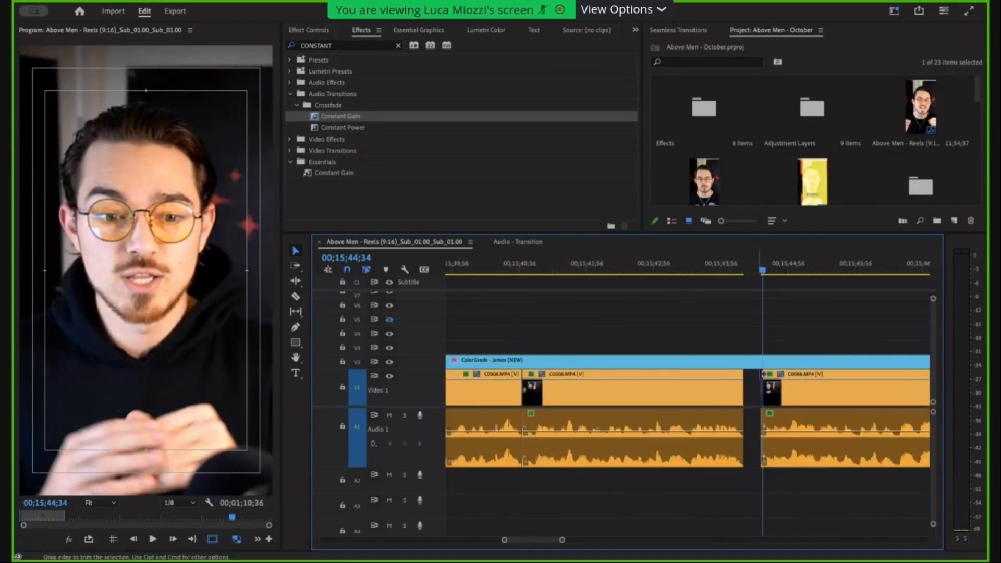
# Ripple-delete the empty gap before 00;15;44;34, undo the deletion to compare, and delete the gap again.
pyautogui.click(754, 394)
pyautogui.scroll(3, 757, 421)
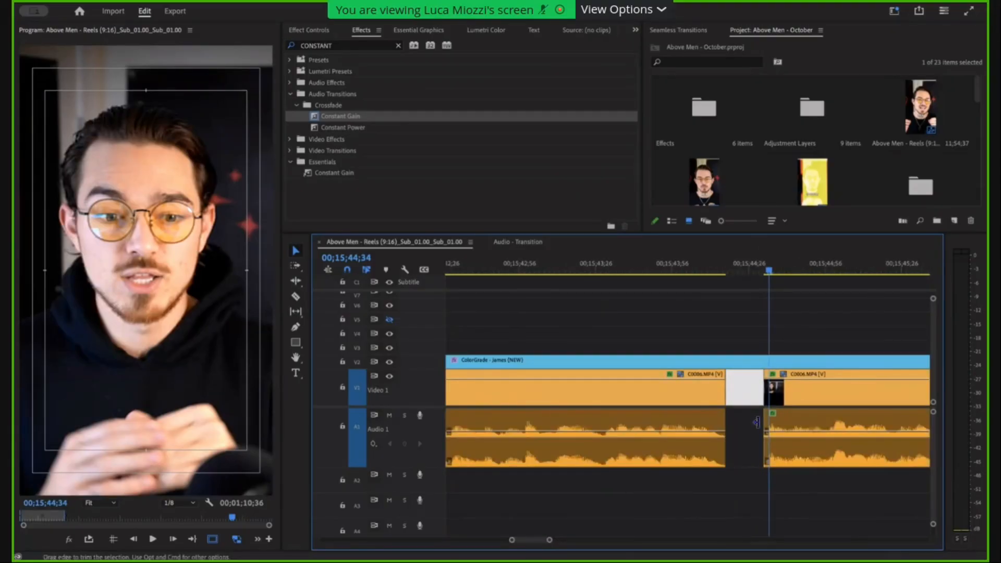
pyautogui.press('Delete')
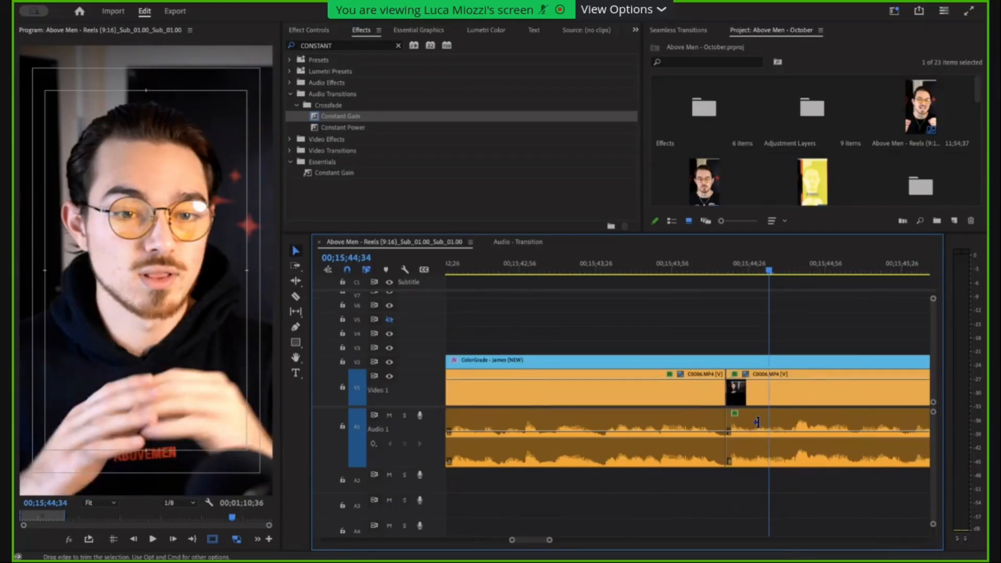
pyautogui.hotkey('ctrl', 'z')
pyautogui.scroll(-3, 766, 440)
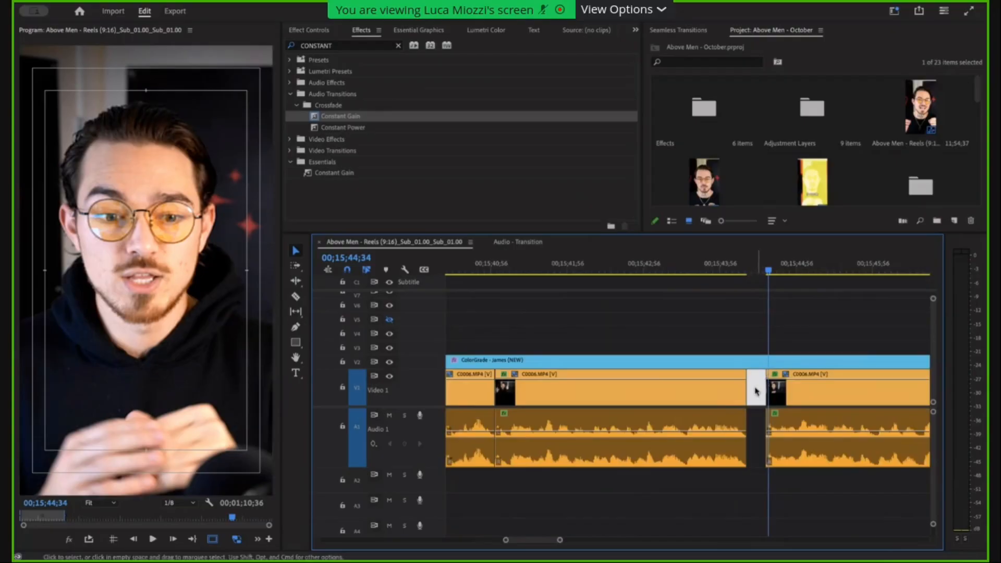
pyautogui.press('Delete')
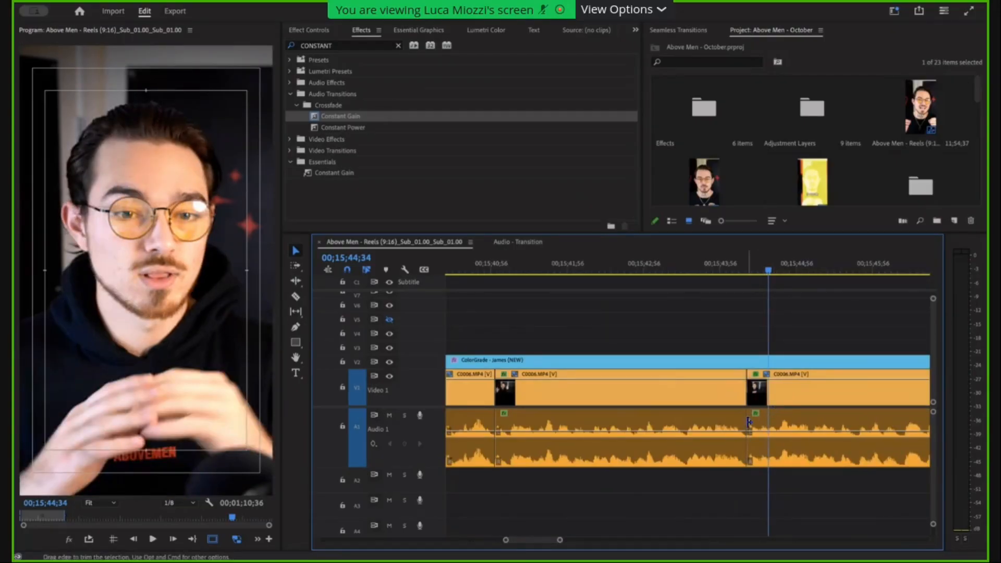
# Play the edited section from about 00;15;37;29 across both new cuts to check how they sound.
pyautogui.scroll(-3, 746, 433)
pyautogui.moveTo(763, 483); pyautogui.dragTo(621, 372)
pyautogui.scroll(-1, 645, 463)
pyautogui.click(660, 493)
pyautogui.scroll(3, 654, 485)
pyautogui.click(605, 269)
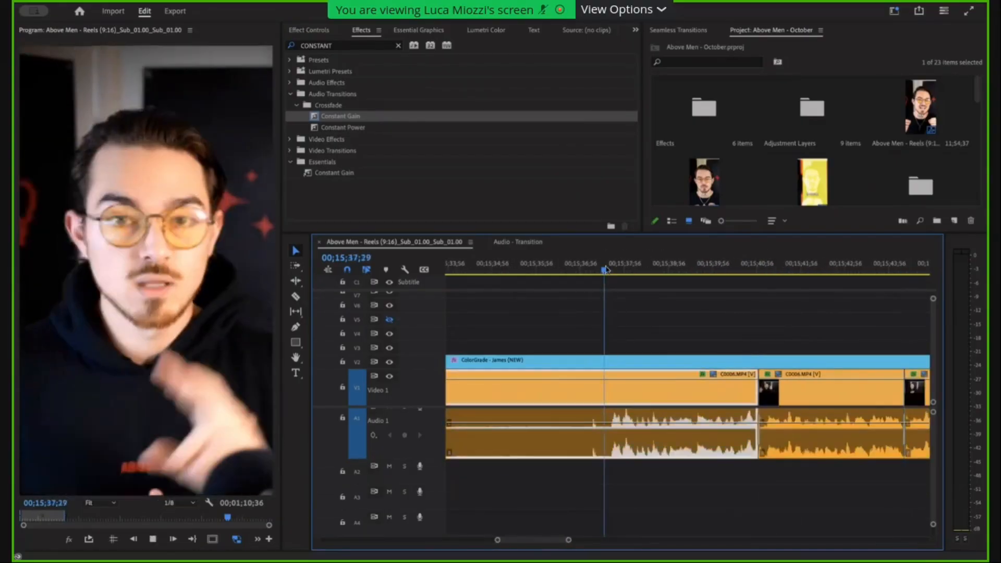
pyautogui.press('space')
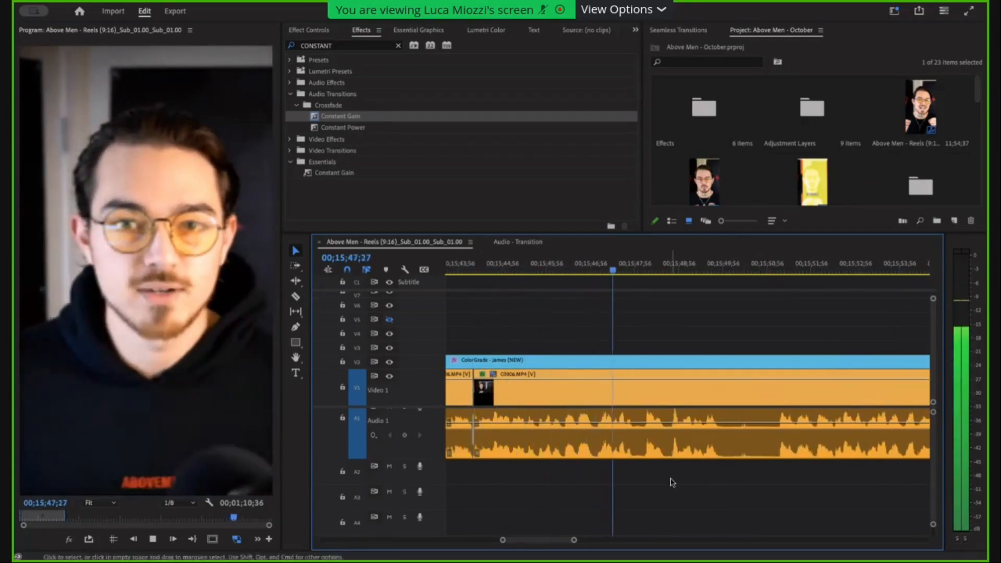
pyautogui.press('space')
pyautogui.press('-')
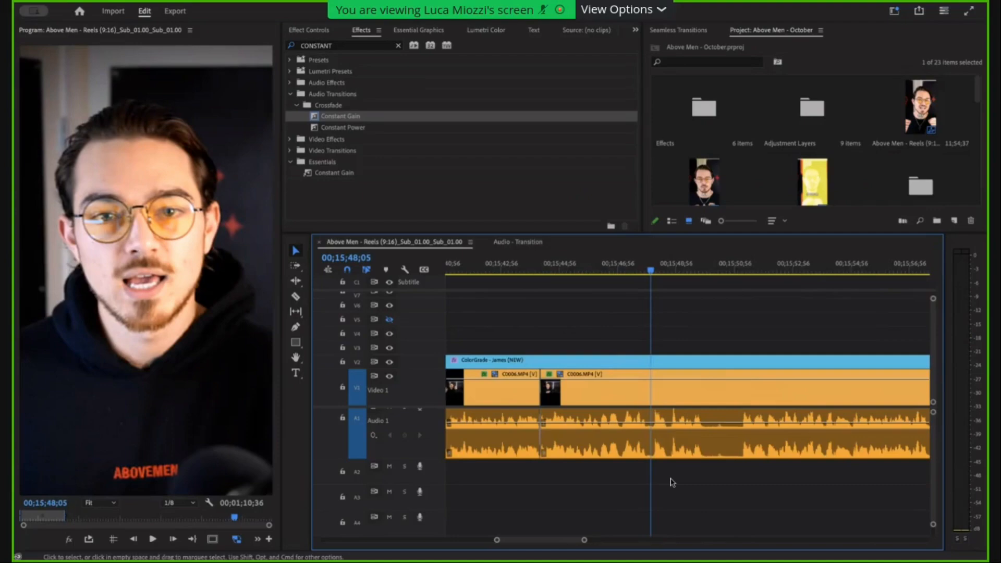
pyautogui.scroll(5, 647, 468)
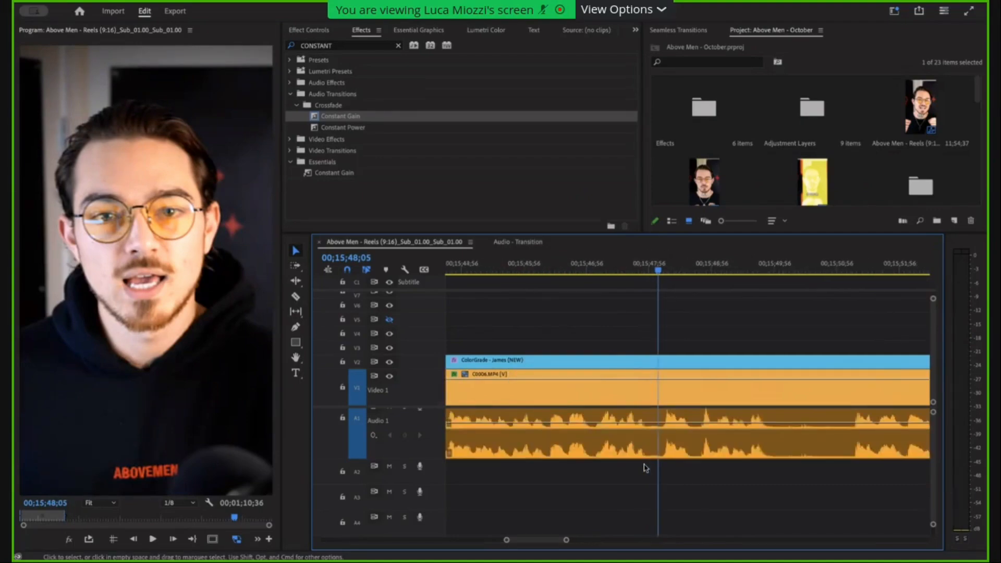
pyautogui.scroll(-3, 625, 436)
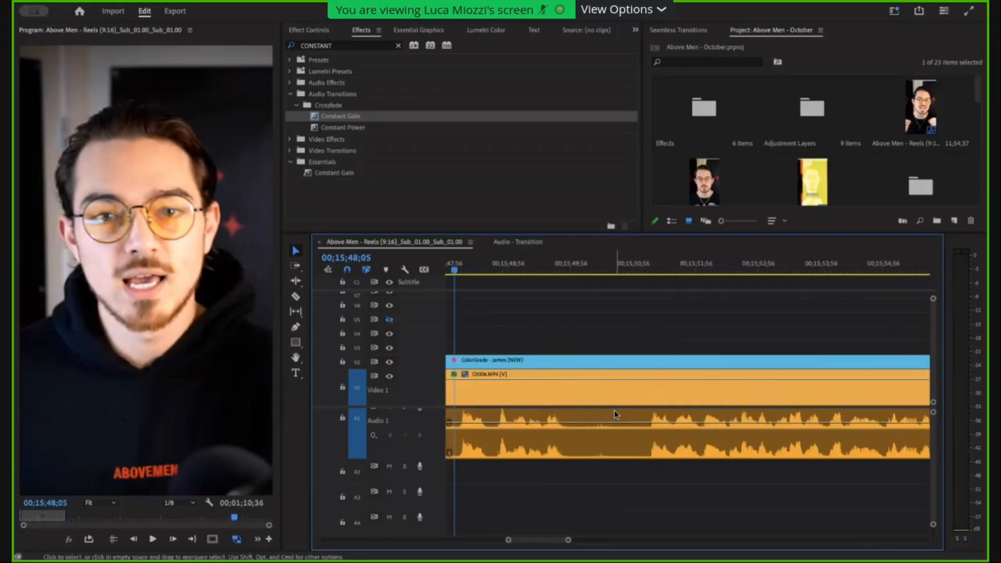
pyautogui.scroll(-4, 615, 410)
pyautogui.scroll(-1, 615, 412)
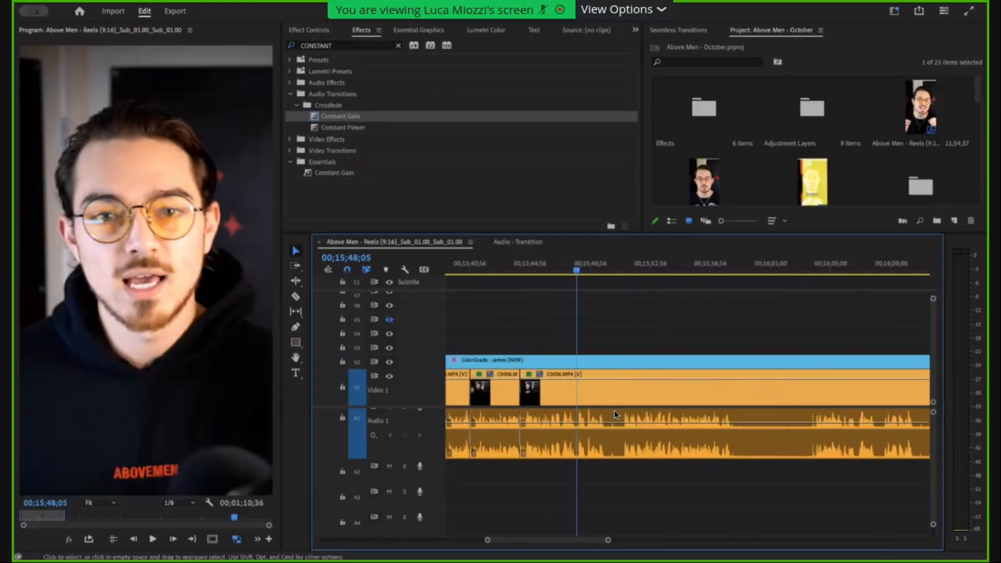